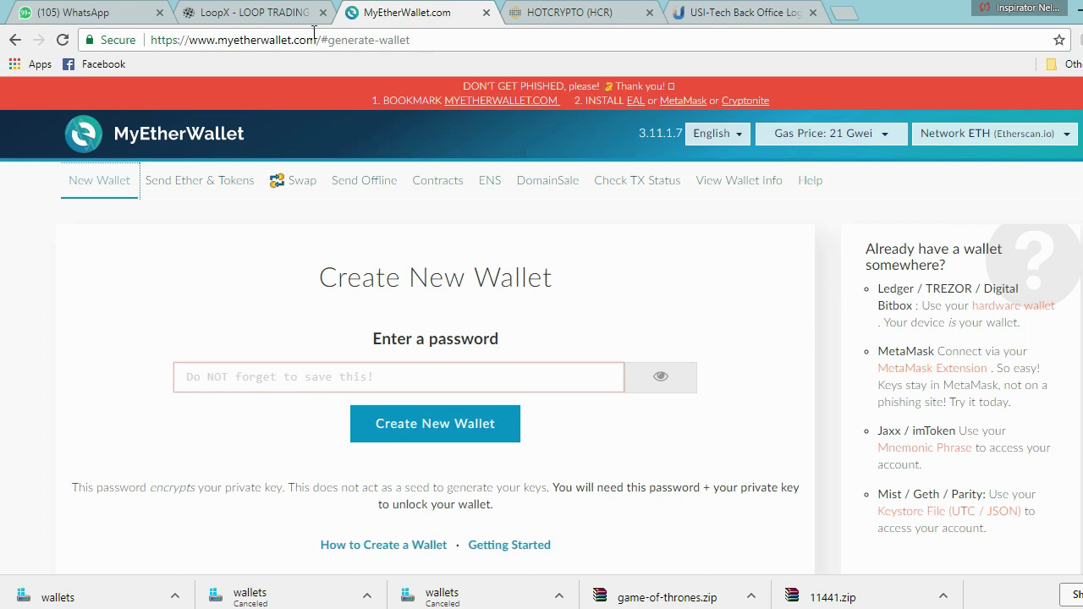
Step: Trim '#generate-wallet/' from the address and reload myetherwallet.com
{"action": "left_click_drag", "start_coordinate": [321, 39], "coordinate": [466, 41]}
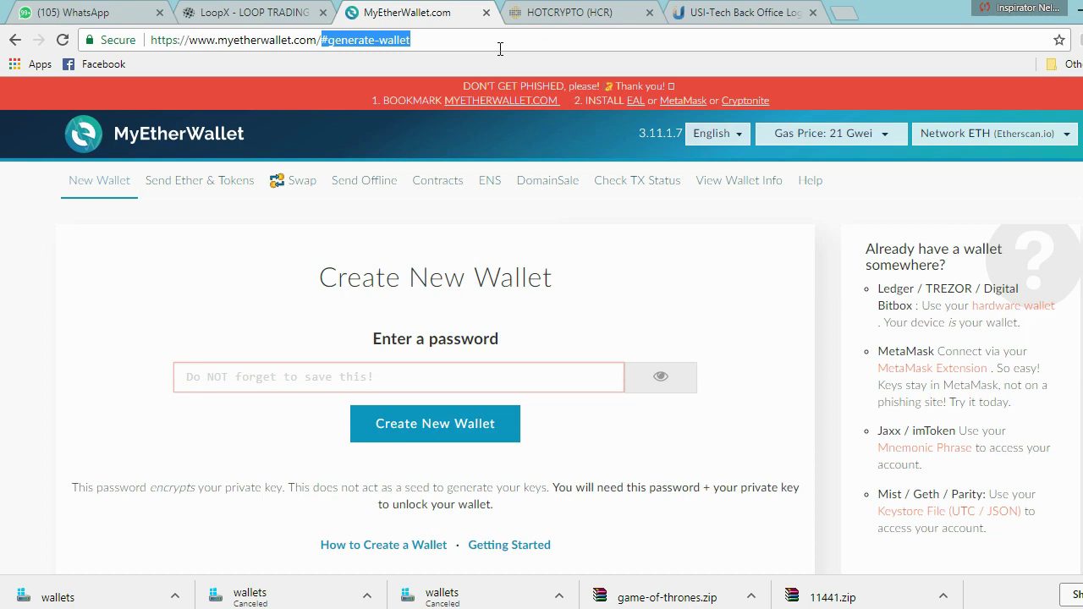
{"action": "key", "text": "BackSpace"}
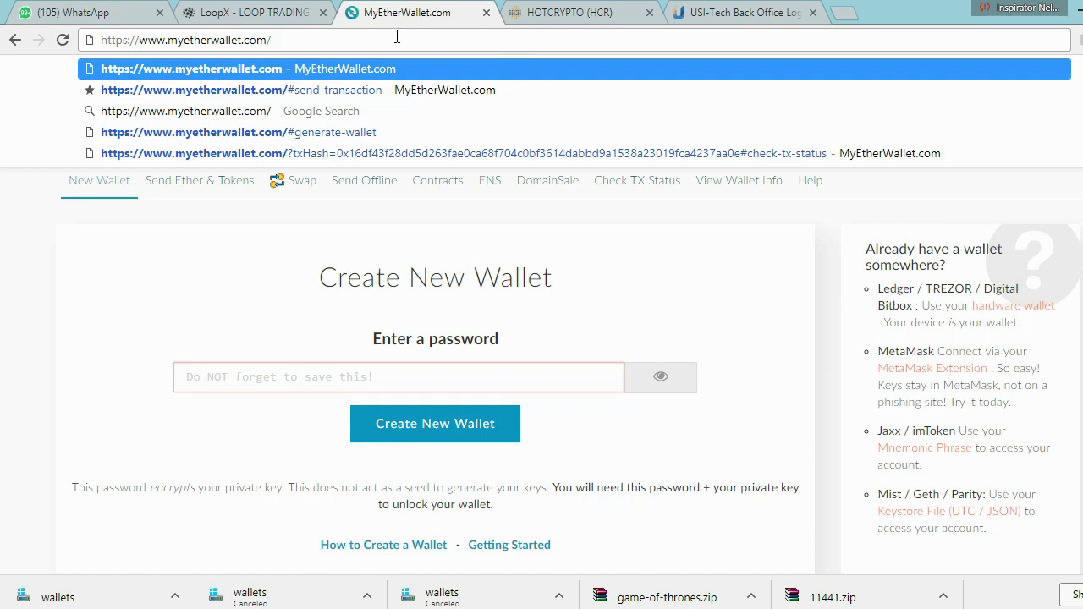
{"action": "key", "text": "BackSpace"}
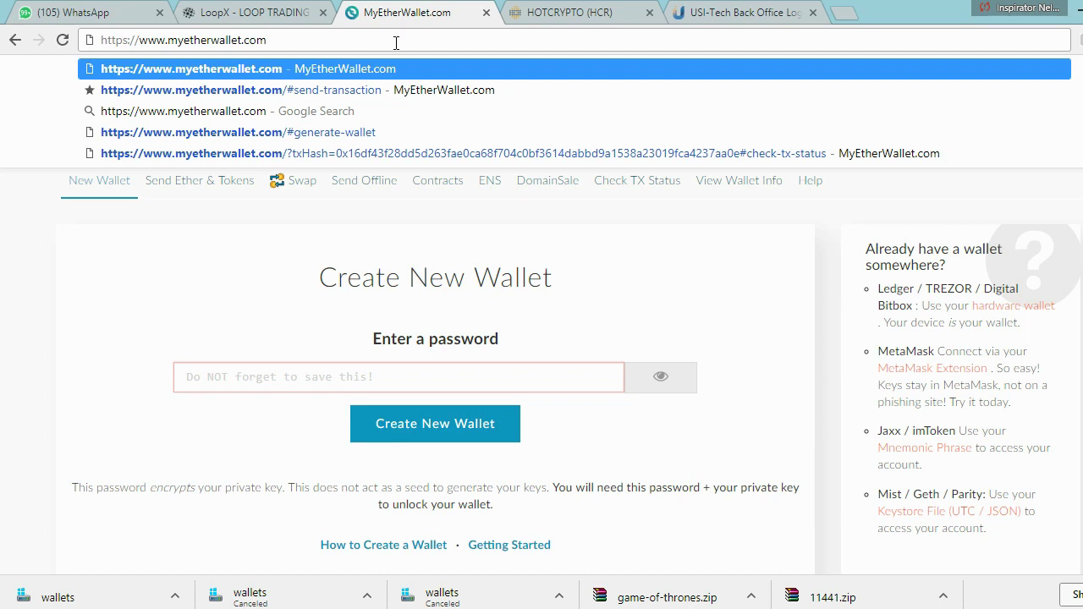
{"action": "left_click", "coordinate": [112, 269]}
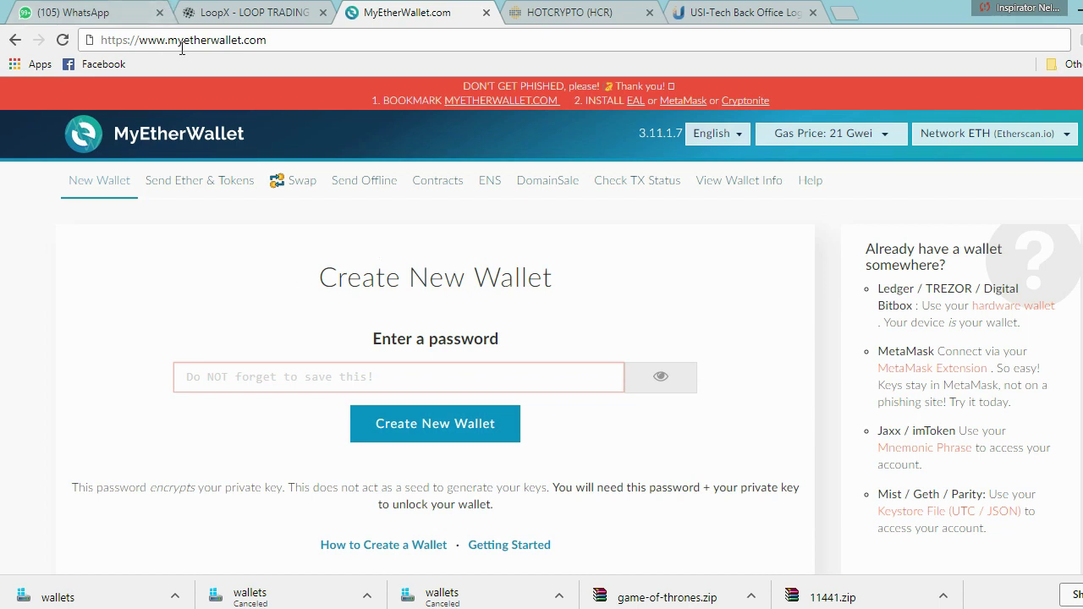
{"action": "left_click", "coordinate": [283, 40]}
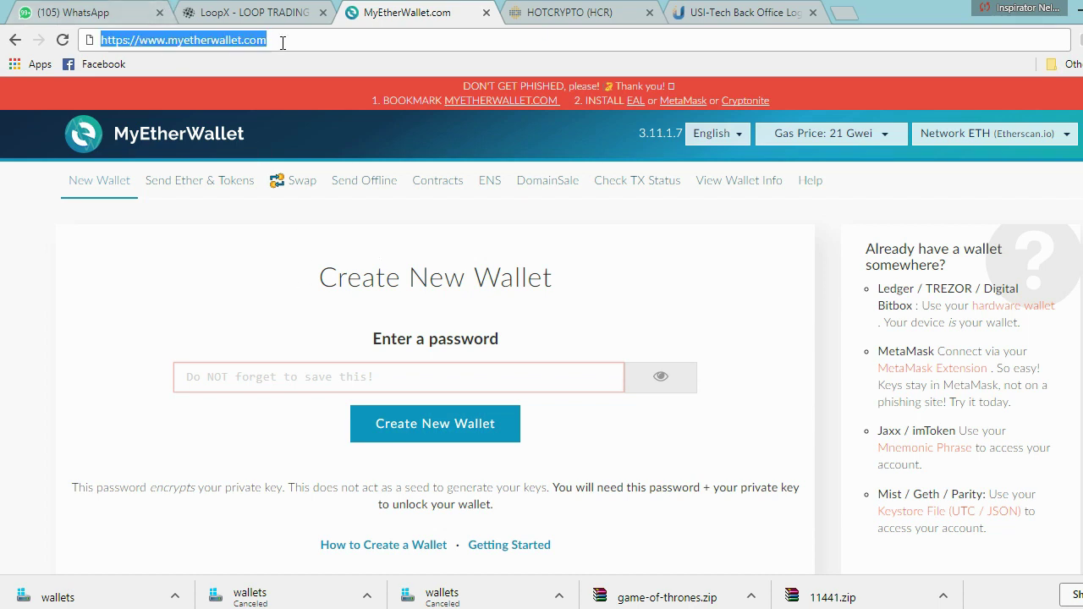
{"action": "key", "text": "Return"}
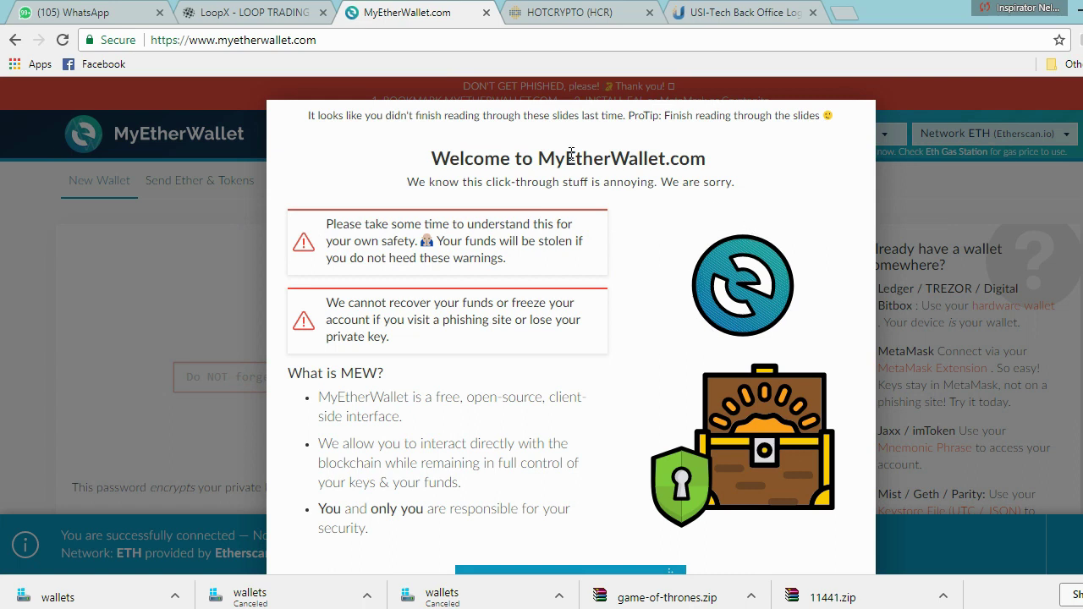
Step: Close the Welcome to MyEtherWallet.com slide and go to Send Ether & Tokens
{"action": "scroll", "coordinate": [432, 355], "scroll_direction": "down", "scroll_amount": 1}
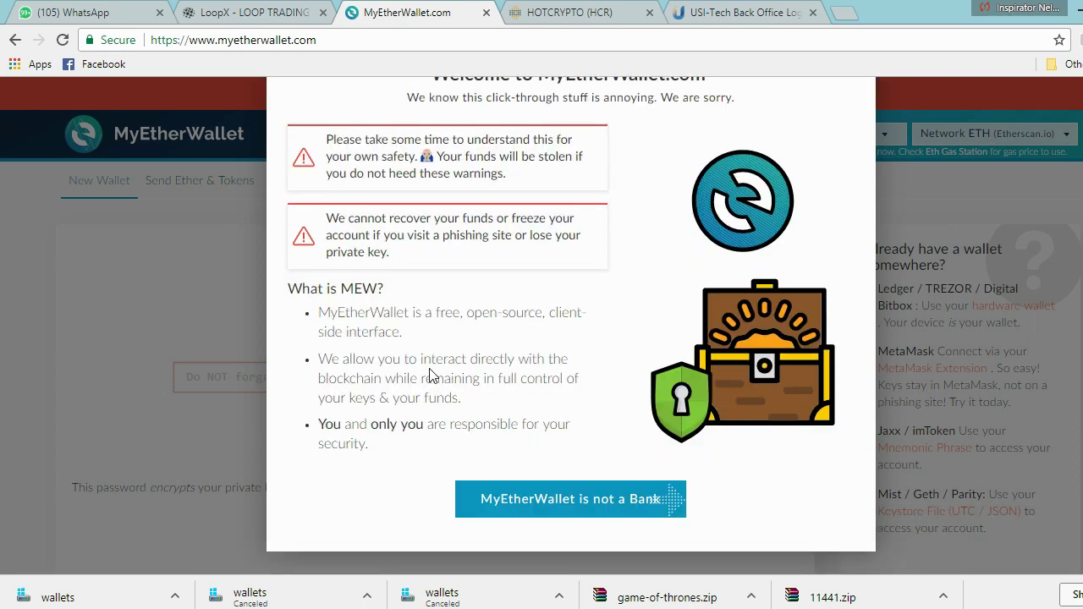
{"action": "left_click", "coordinate": [996, 312]}
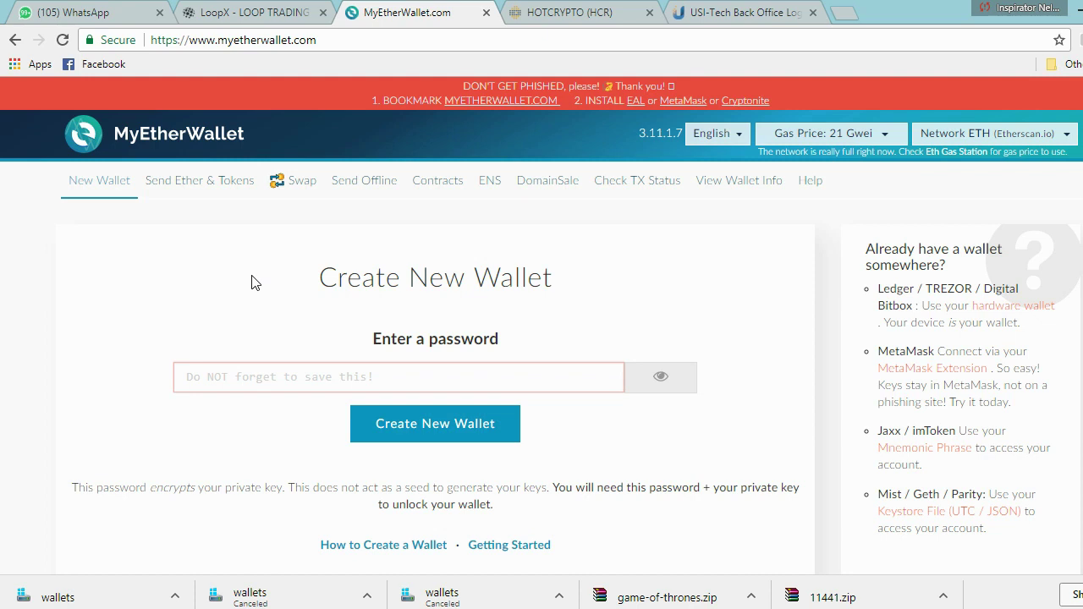
{"action": "left_click", "coordinate": [212, 190]}
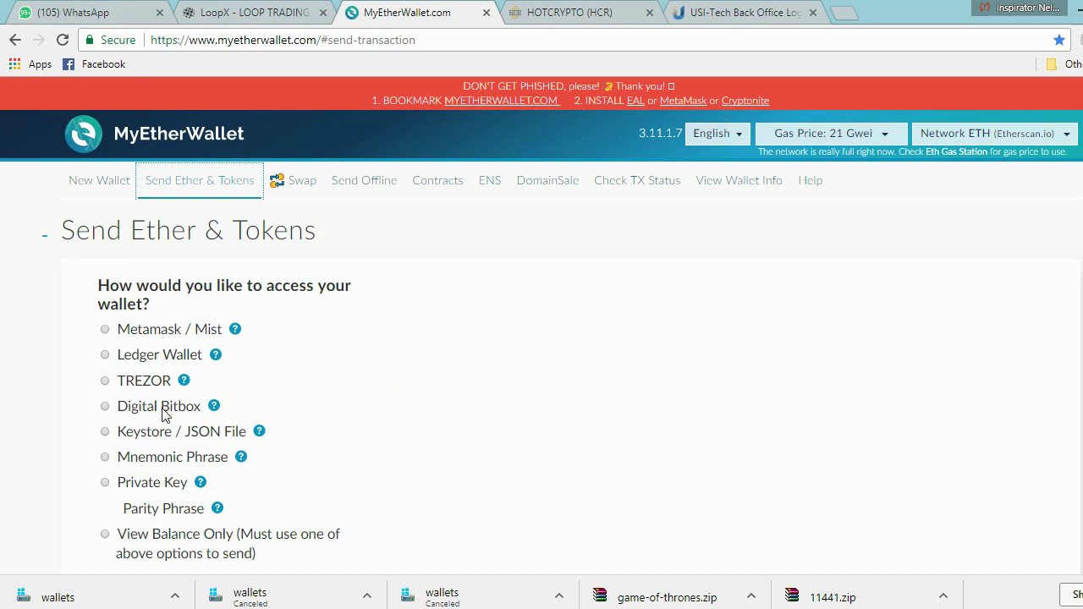
Step: Try Keystore / JSON File, cancel the file picker, and switch to Private Key access
{"action": "left_click", "coordinate": [152, 439]}
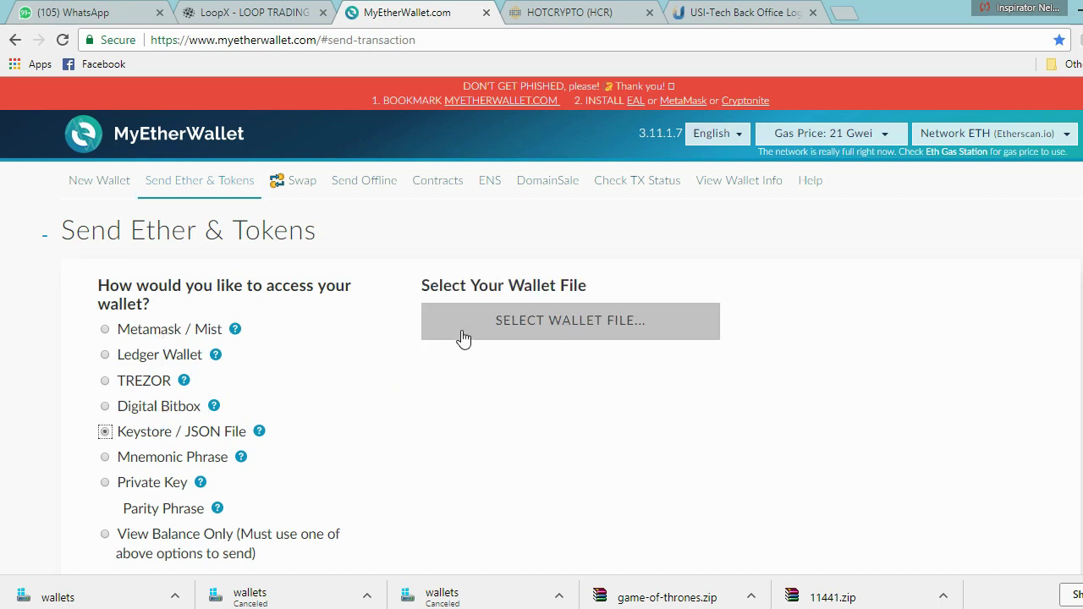
{"action": "left_click", "coordinate": [508, 328]}
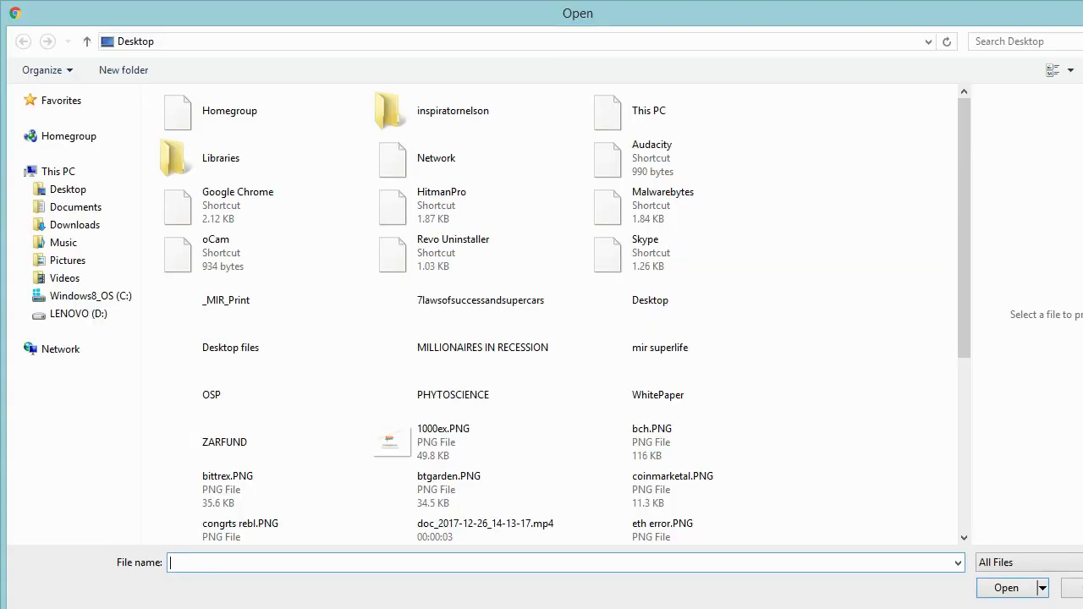
{"action": "key", "text": "Escape"}
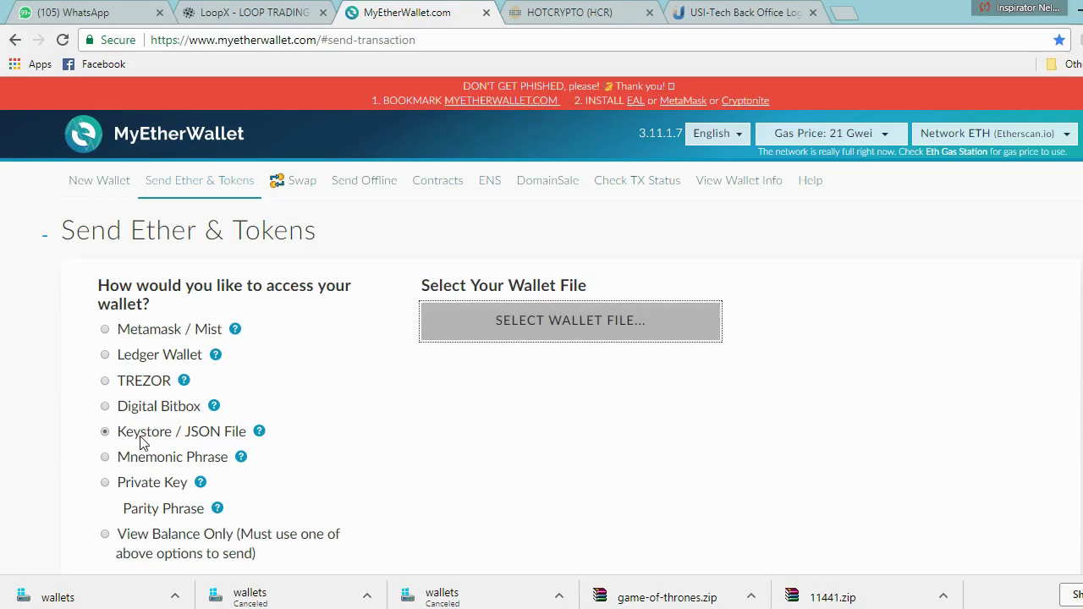
{"action": "left_click", "coordinate": [165, 491]}
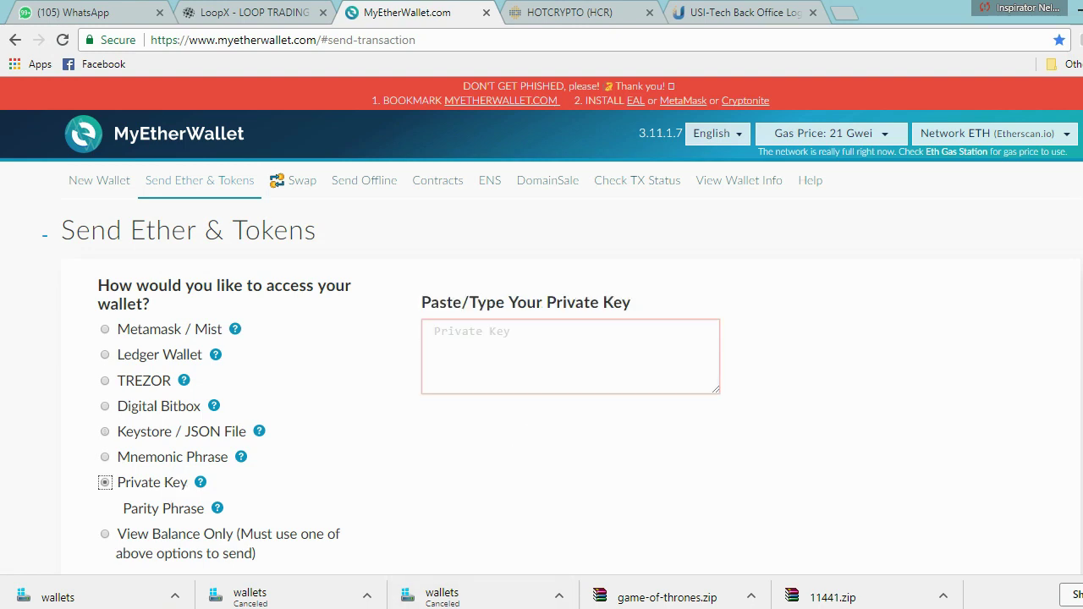
Step: Copy the private key from Notepad's Airdrop info.txt and return to the wallet's key field
{"action": "mouse_move", "coordinate": [448, 607]}
{"action": "left_click", "coordinate": [524, 579]}
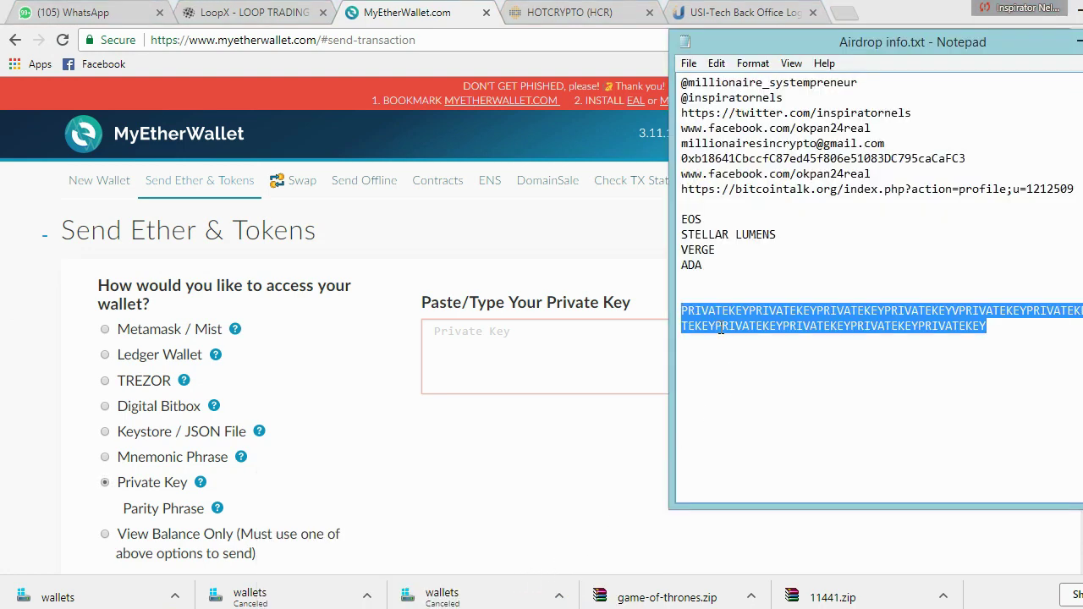
{"action": "right_click", "coordinate": [795, 312]}
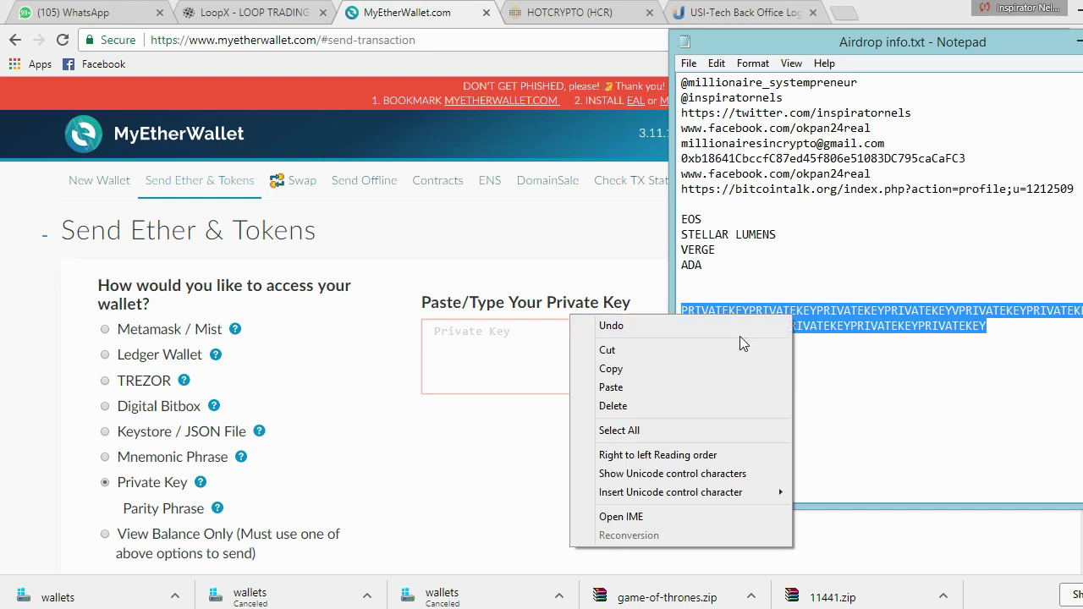
{"action": "left_click", "coordinate": [642, 369]}
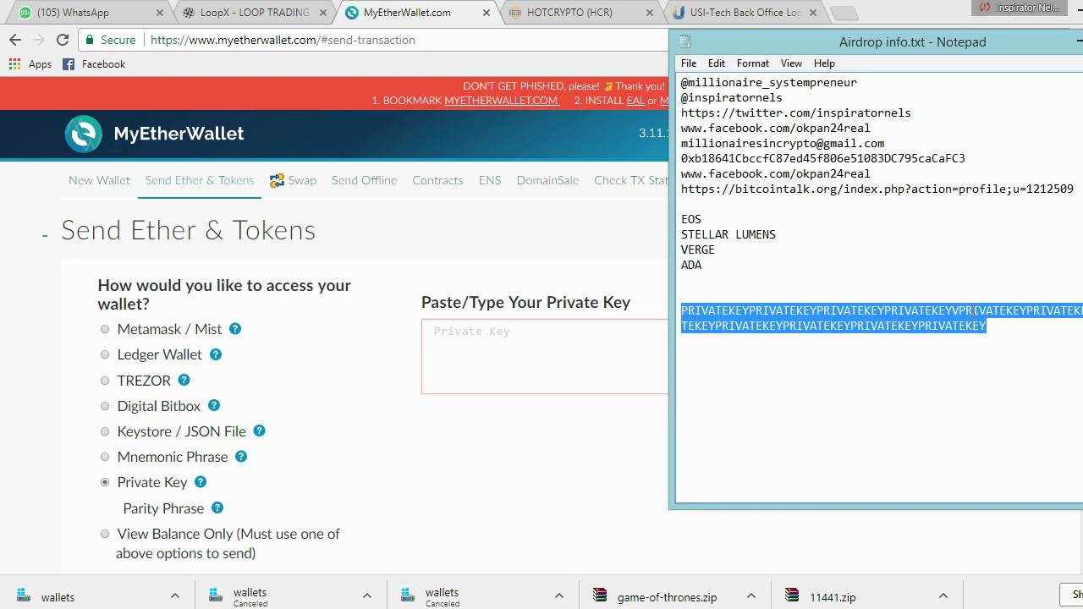
{"action": "left_click", "coordinate": [493, 346]}
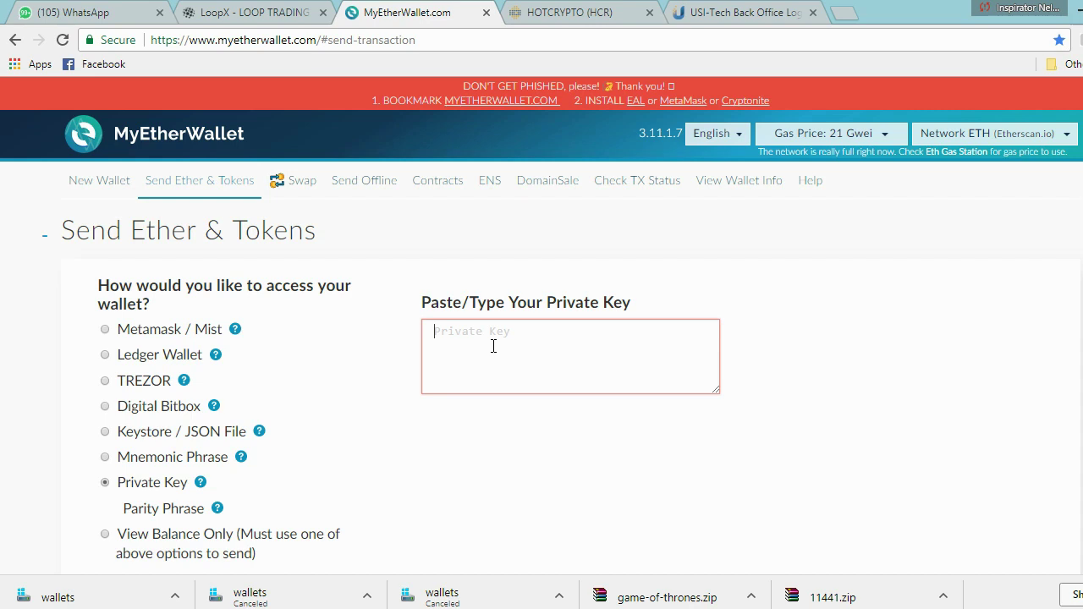
Step: Paste the copied private key into the Private Key box
{"action": "key", "text": "ctrl+v"}
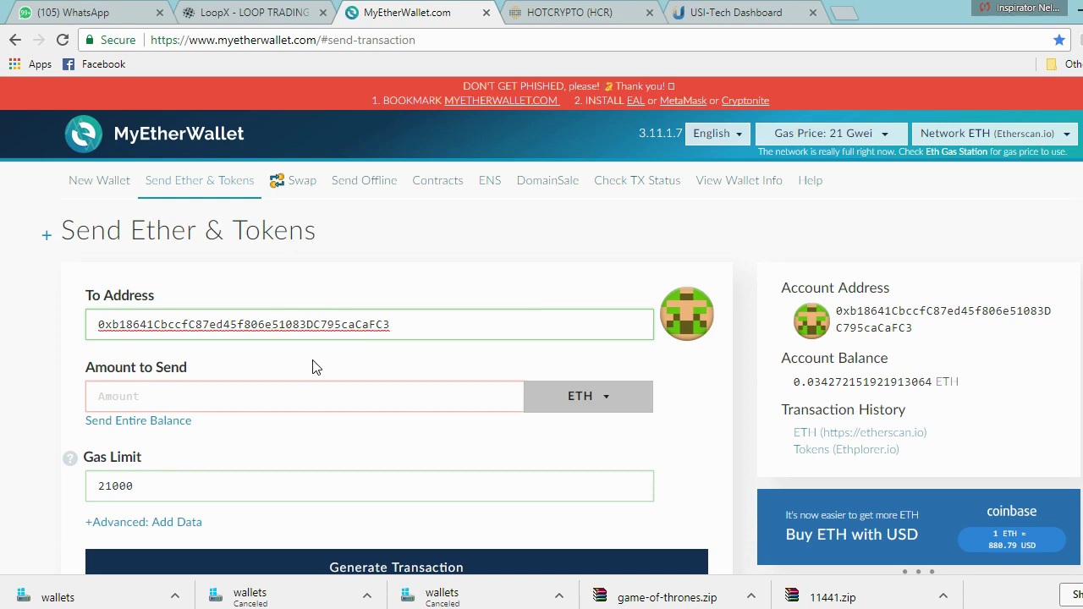
{"action": "key", "text": "BackSpace"}
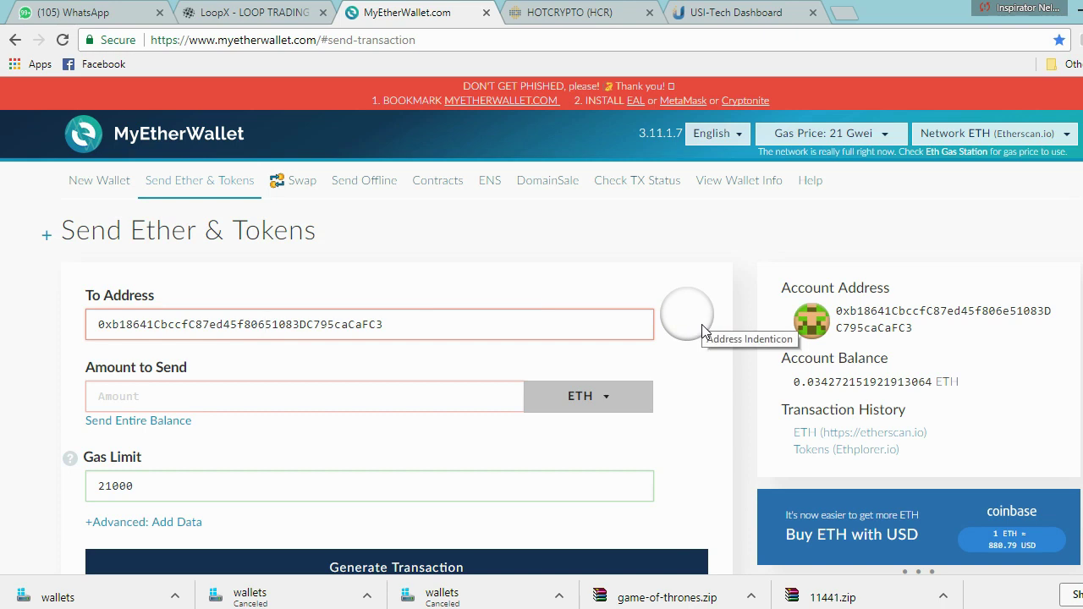
{"action": "type", "text": "S"}
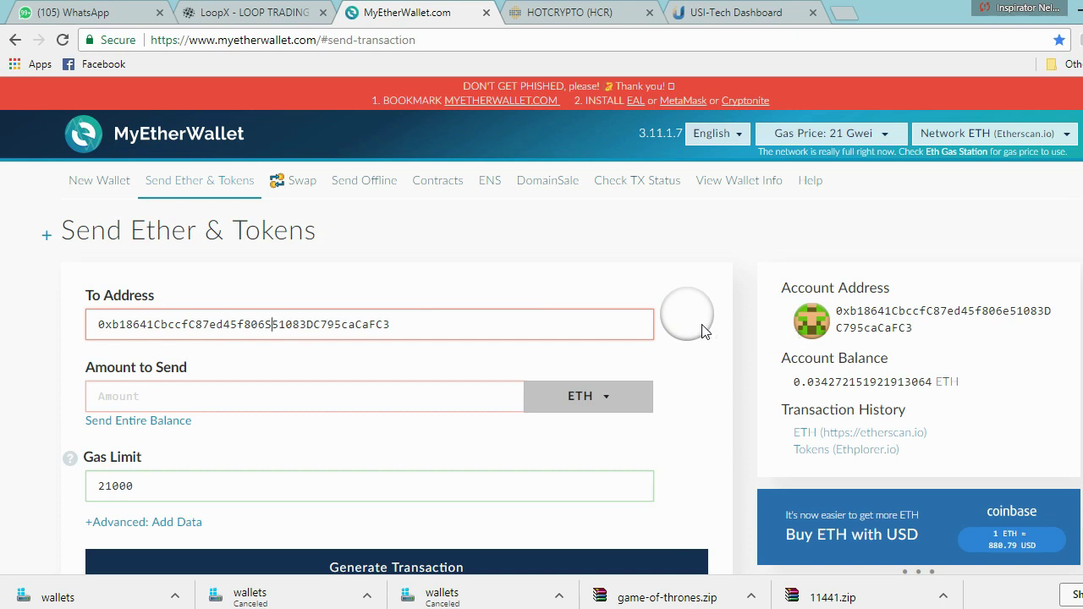
{"action": "key", "text": "BackSpace"}
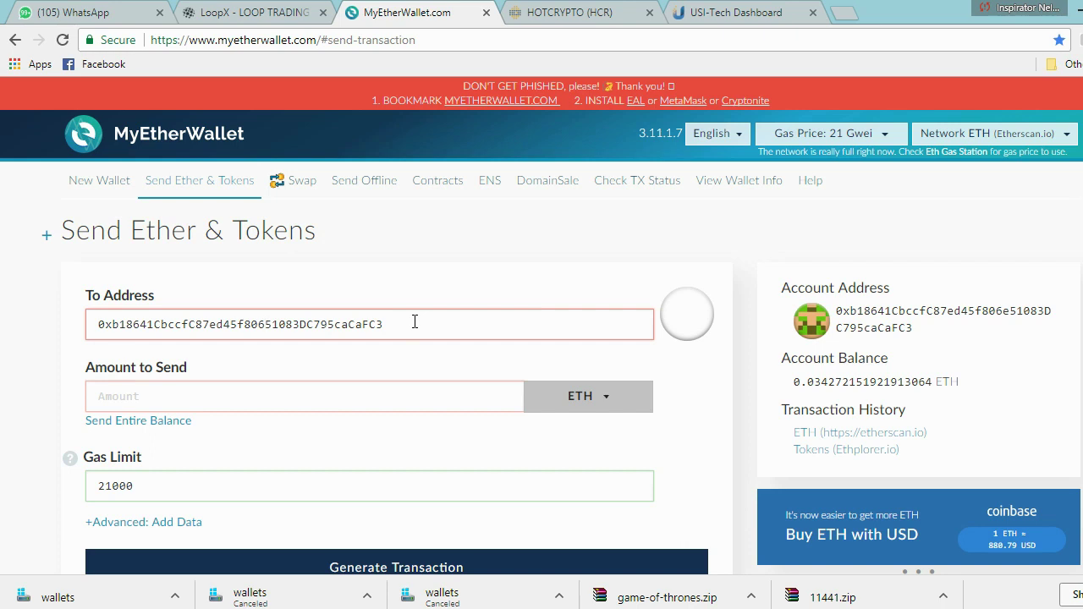
{"action": "key", "text": "ctrl+z"}
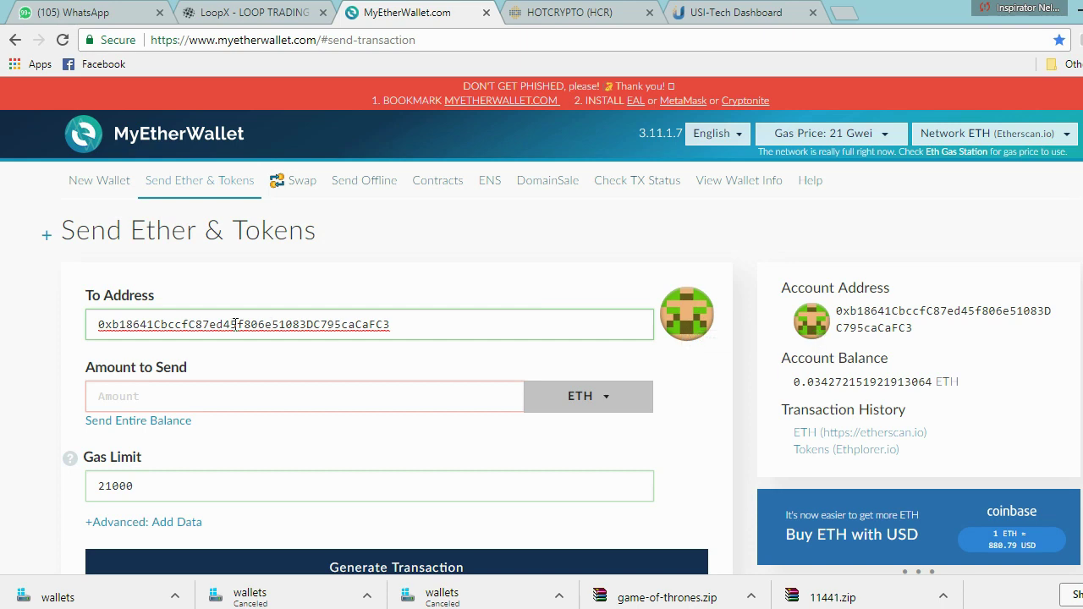
{"action": "left_click", "coordinate": [124, 394]}
{"action": "left_click", "coordinate": [596, 407]}
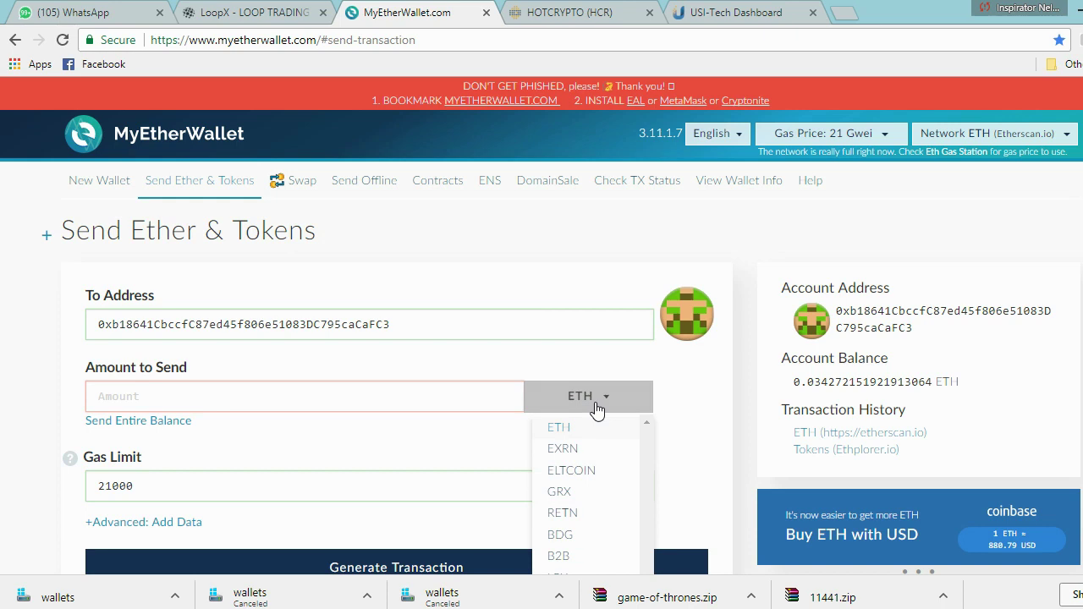
{"action": "scroll", "coordinate": [583, 500], "scroll_direction": "down", "scroll_amount": 3}
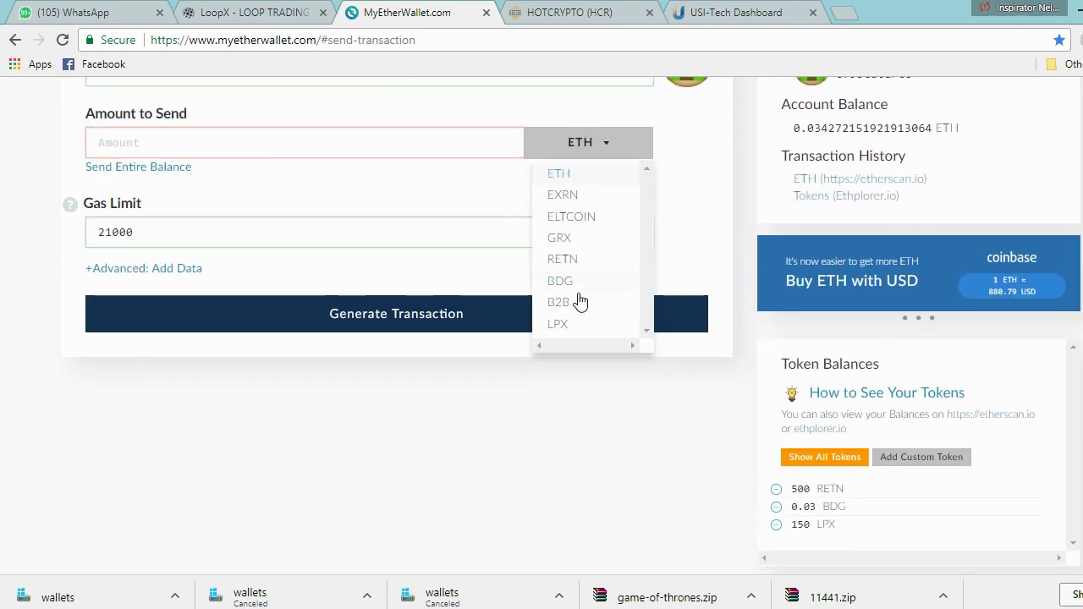
{"action": "scroll", "coordinate": [576, 302], "scroll_direction": "up", "scroll_amount": 2}
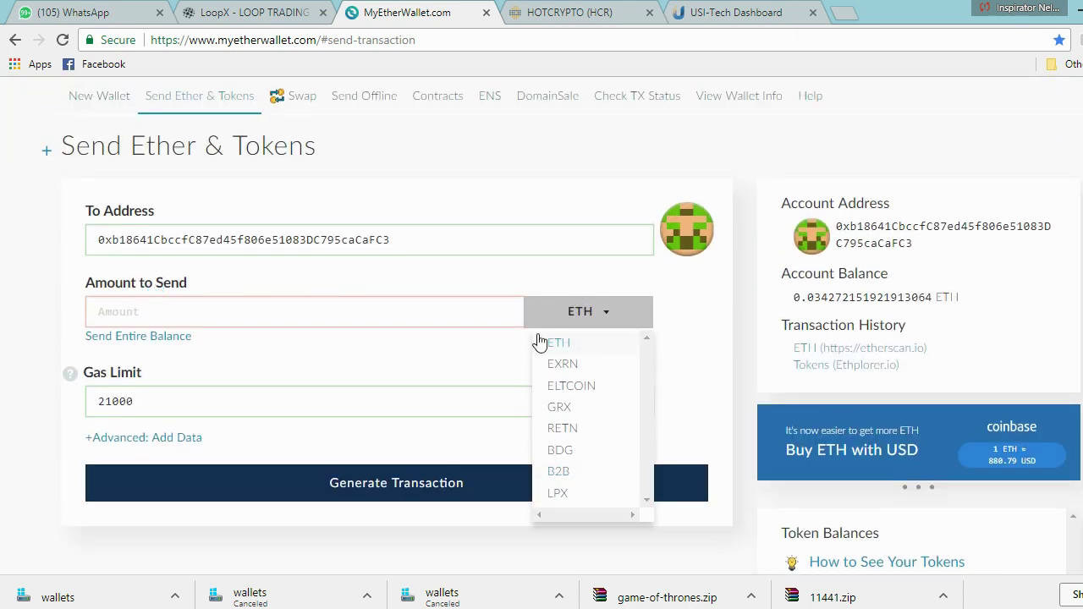
{"action": "left_click", "coordinate": [605, 320]}
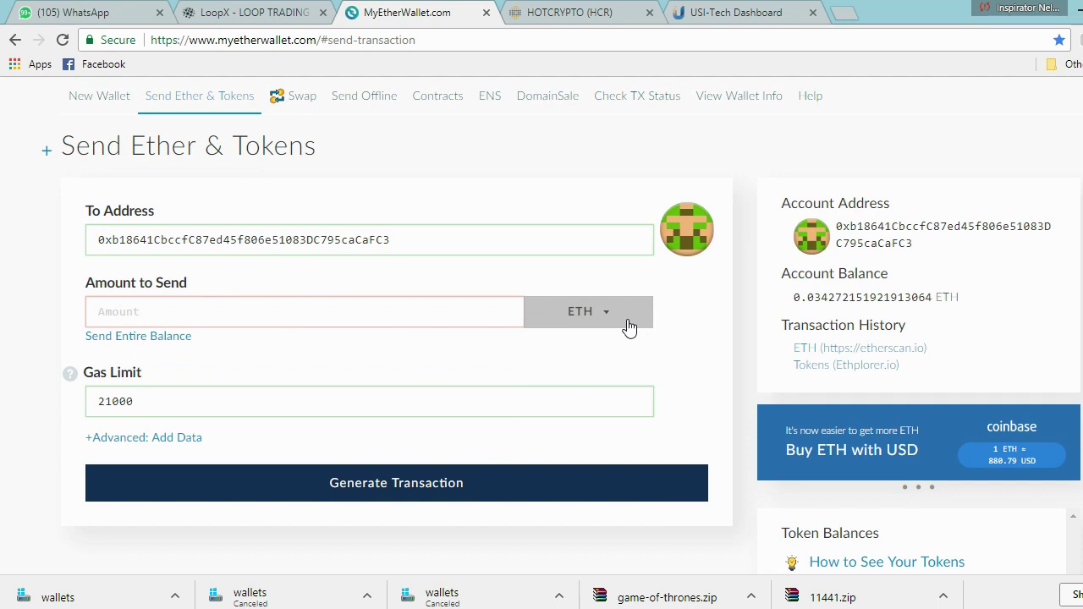
{"action": "left_click", "coordinate": [629, 326]}
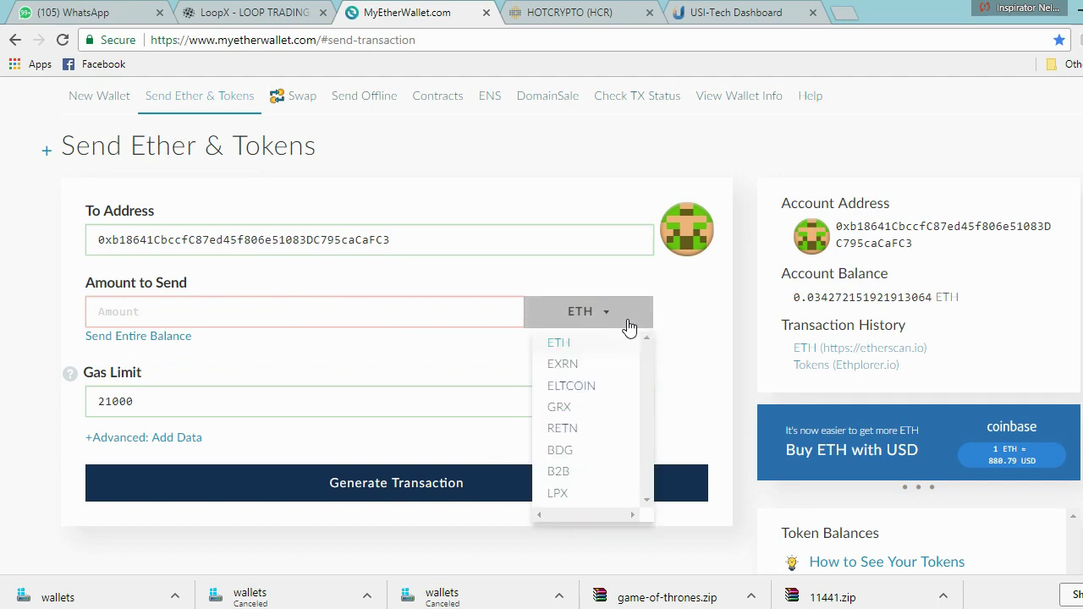
{"action": "left_click", "coordinate": [559, 319]}
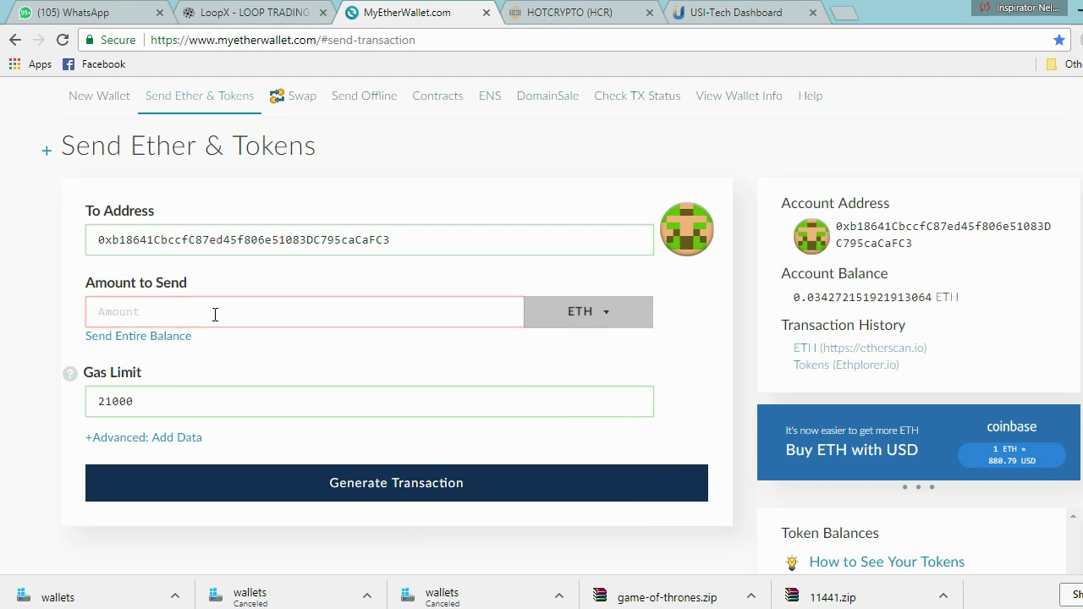
{"action": "left_click", "coordinate": [172, 309]}
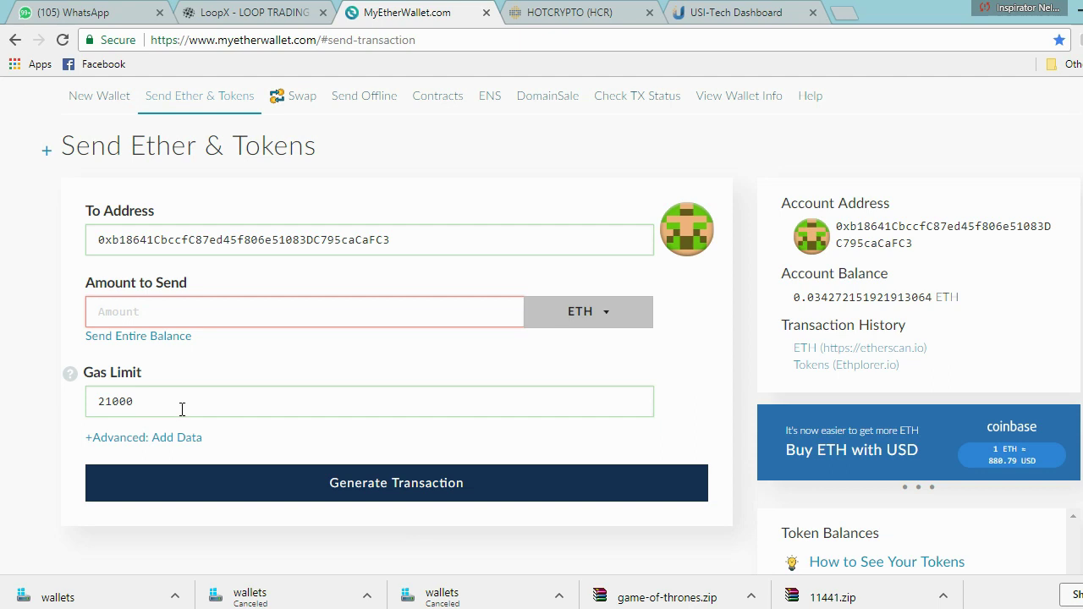
{"action": "scroll", "coordinate": [297, 387], "scroll_direction": "up", "scroll_amount": 1}
{"action": "scroll", "coordinate": [296, 387], "scroll_direction": "up", "scroll_amount": 1}
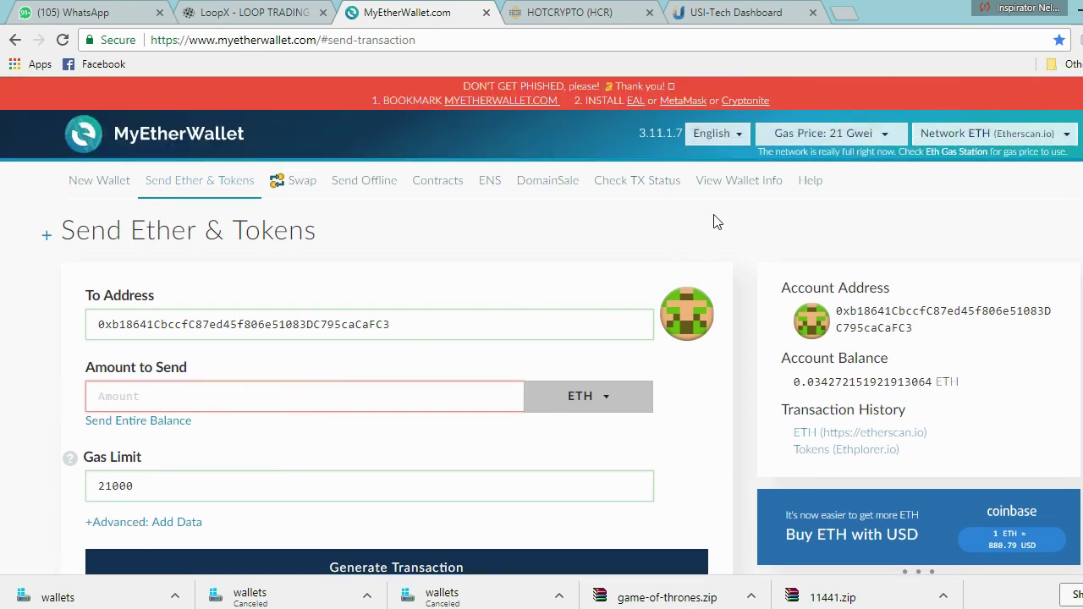
{"action": "left_click", "coordinate": [834, 137]}
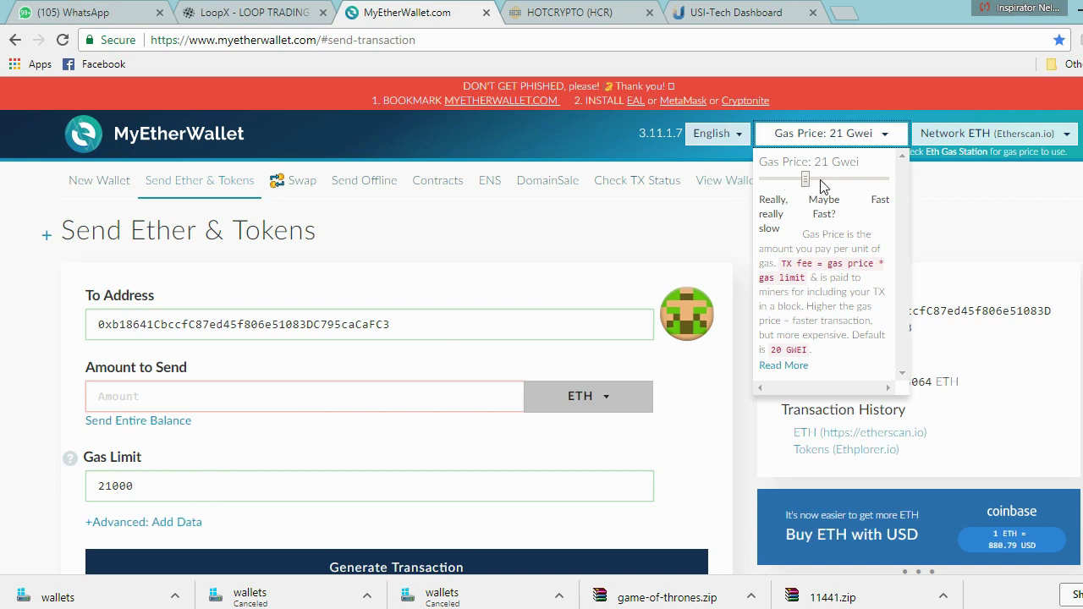
{"action": "left_click_drag", "start_coordinate": [810, 185], "coordinate": [818, 193]}
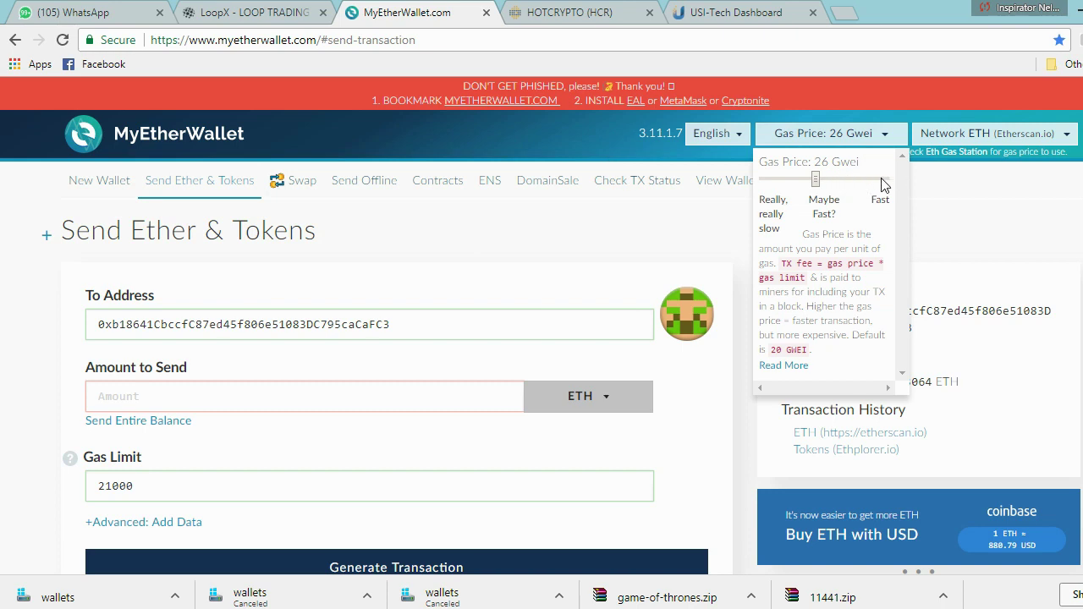
{"action": "left_click_drag", "start_coordinate": [814, 183], "coordinate": [888, 193]}
{"action": "left_click_drag", "start_coordinate": [887, 185], "coordinate": [816, 190]}
{"action": "left_click_drag", "start_coordinate": [815, 184], "coordinate": [819, 188]}
{"action": "mouse_move", "coordinate": [817, 183]}
{"action": "left_mouse_down"}
{"action": "mouse_move", "coordinate": [767, 191]}
{"action": "mouse_move", "coordinate": [831, 192]}
{"action": "mouse_move", "coordinate": [804, 208]}
{"action": "mouse_move", "coordinate": [807, 180]}
{"action": "mouse_move", "coordinate": [817, 199]}
{"action": "mouse_move", "coordinate": [805, 197]}
{"action": "left_mouse_up"}
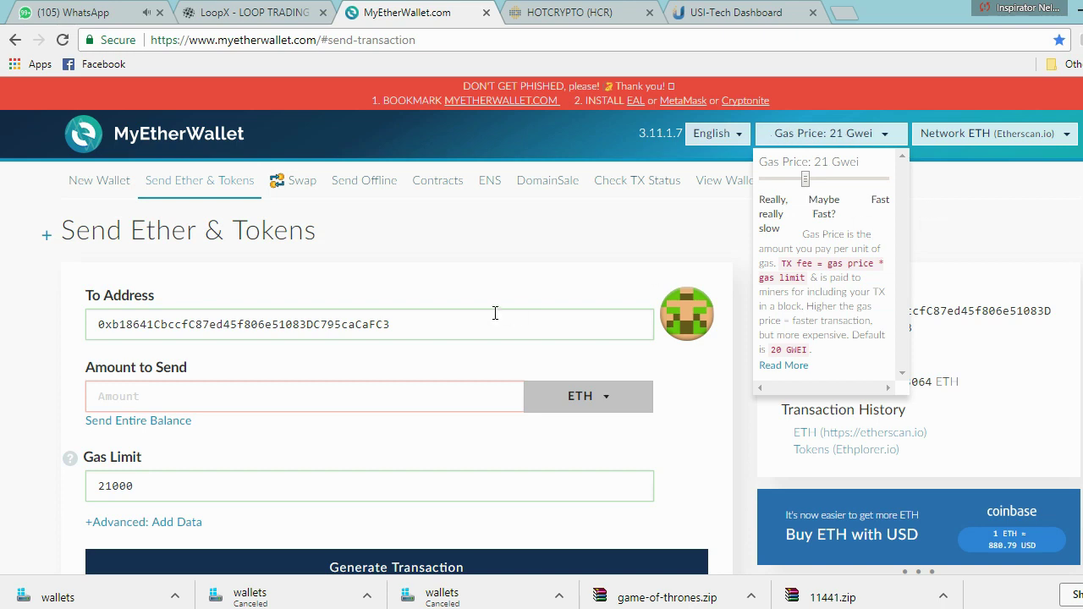
Step: Enter 0.03 in the Amount to Send field
{"action": "scroll", "coordinate": [246, 373], "scroll_direction": "down", "scroll_amount": 1}
{"action": "left_click", "coordinate": [173, 312]}
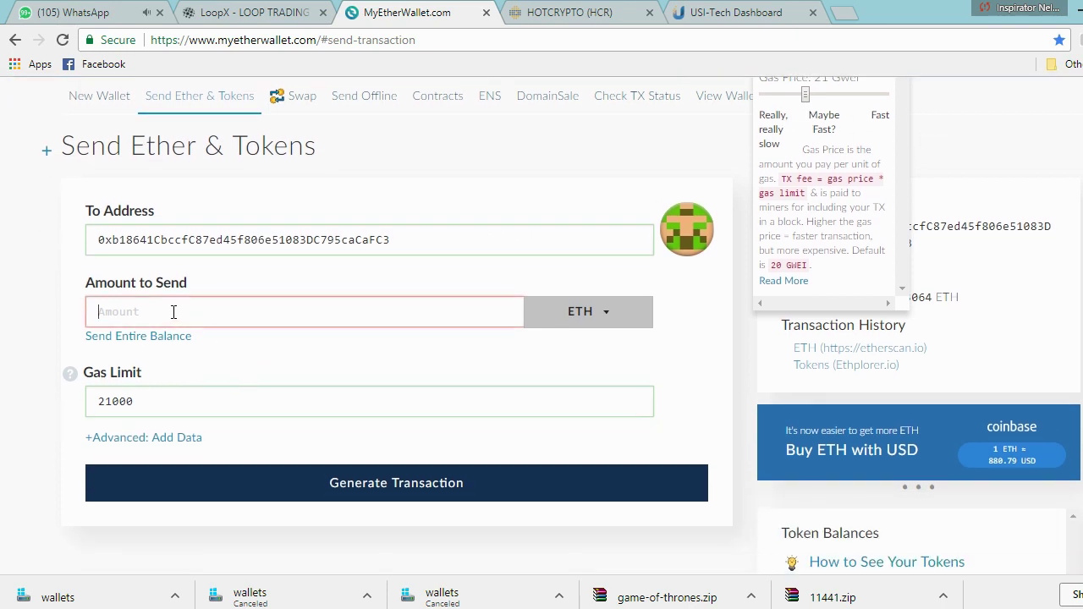
{"action": "type", "text": "0."}
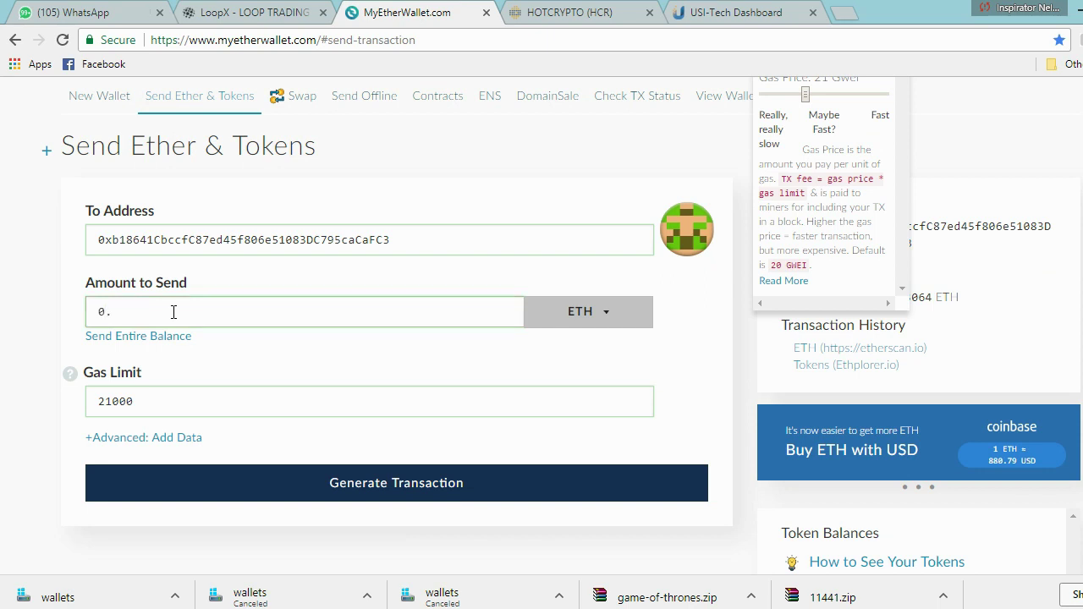
{"action": "type", "text": "03"}
Step: Close the gas price panel and replace the 21000 gas limit with 100000
{"action": "scroll", "coordinate": [1001, 167], "scroll_direction": "up", "scroll_amount": 1}
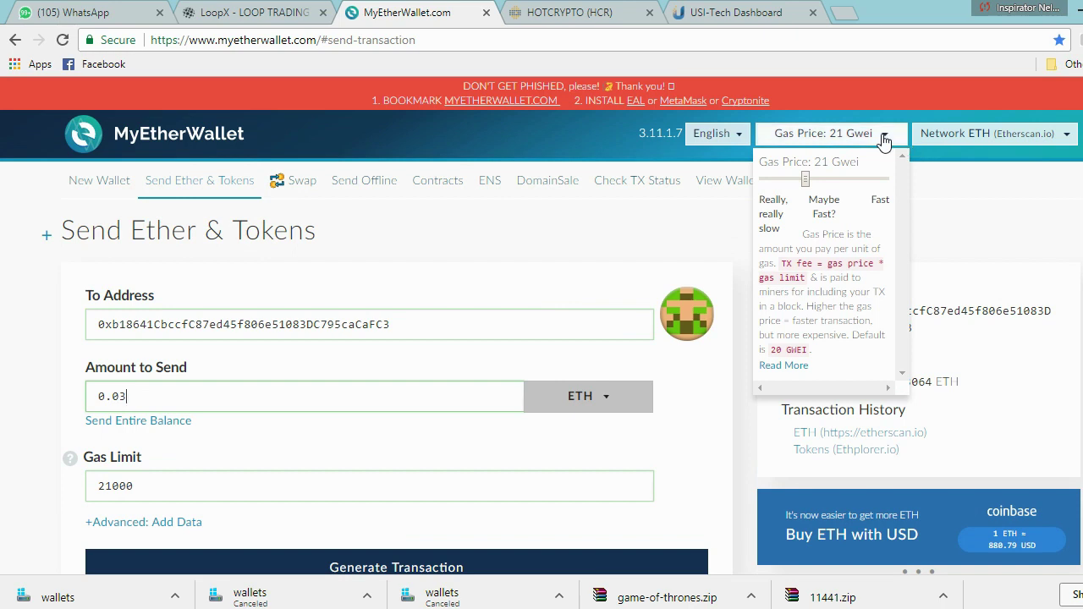
{"action": "left_click", "coordinate": [883, 135]}
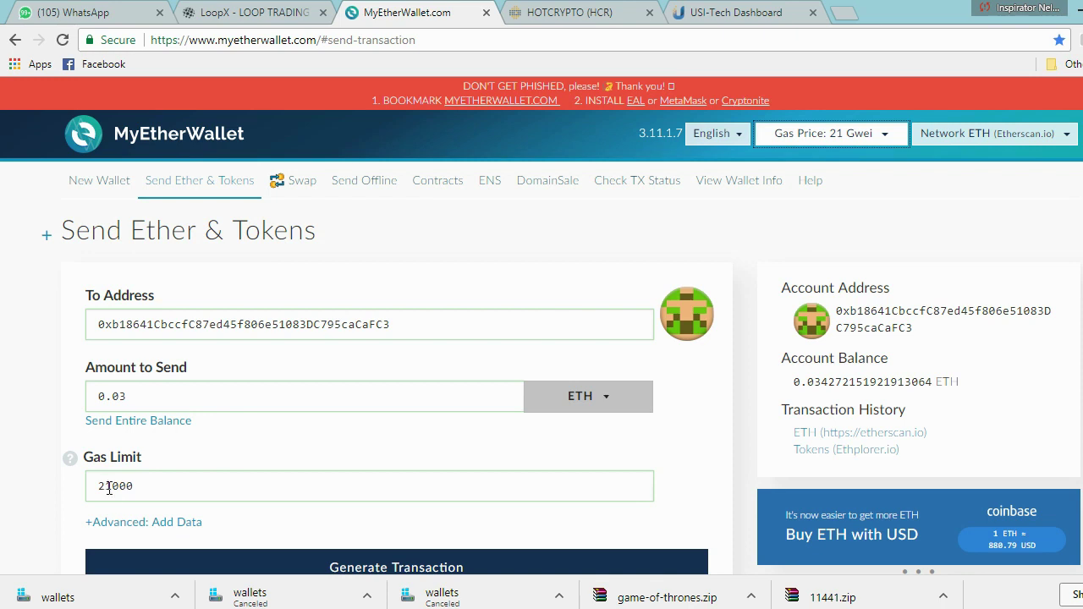
{"action": "double_click", "coordinate": [108, 489]}
{"action": "type", "text": "19"}
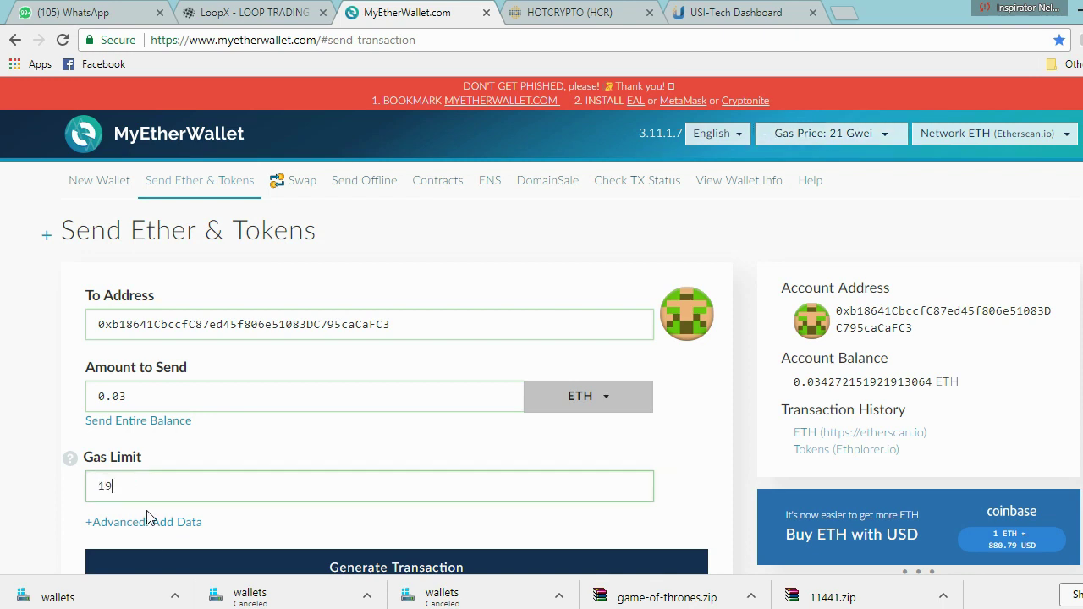
{"action": "type", "text": "00000"}
Step: Re-enter 0.03 as the Amount to Send
{"action": "left_click", "coordinate": [175, 387]}
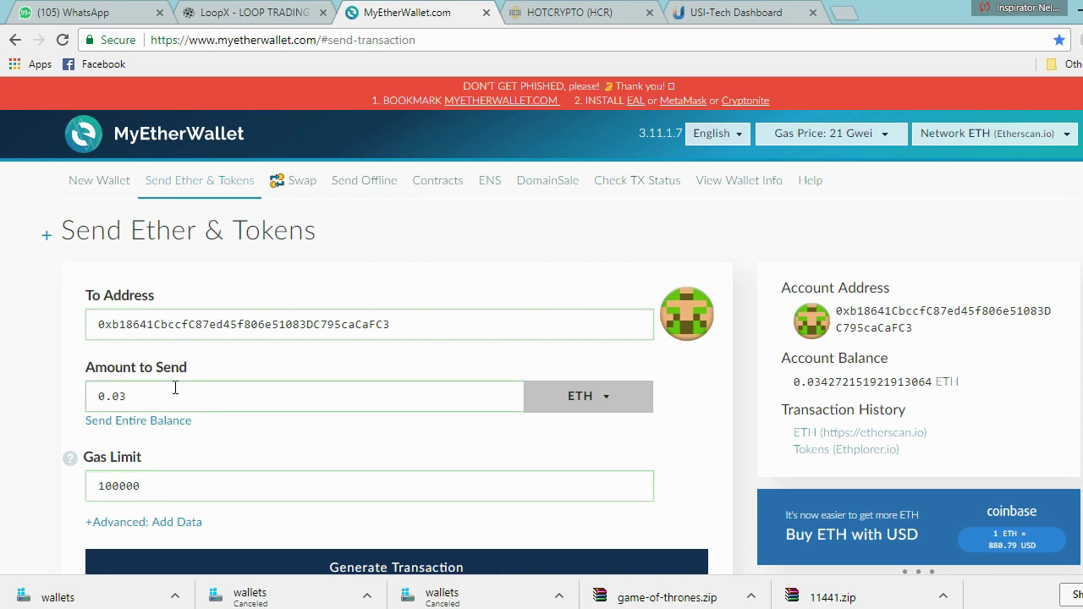
{"action": "key", "text": "BackSpace"}
{"action": "key", "text": "BackSpace"}
{"action": "key", "text": "BackSpace"}
{"action": "type", "text": "0"}
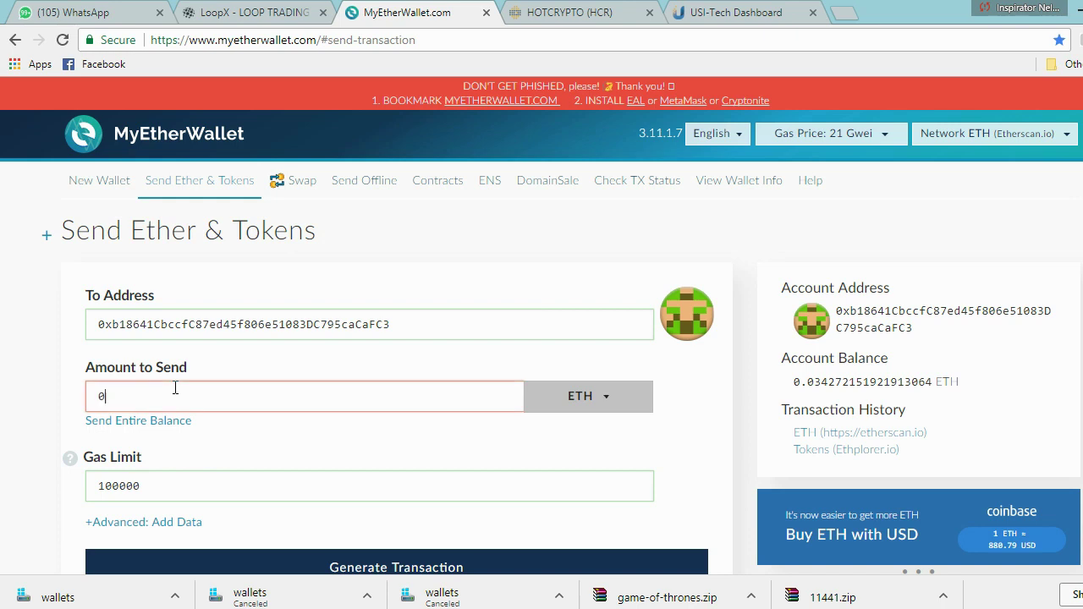
{"action": "type", "text": ".03"}
{"action": "left_click", "coordinate": [242, 493]}
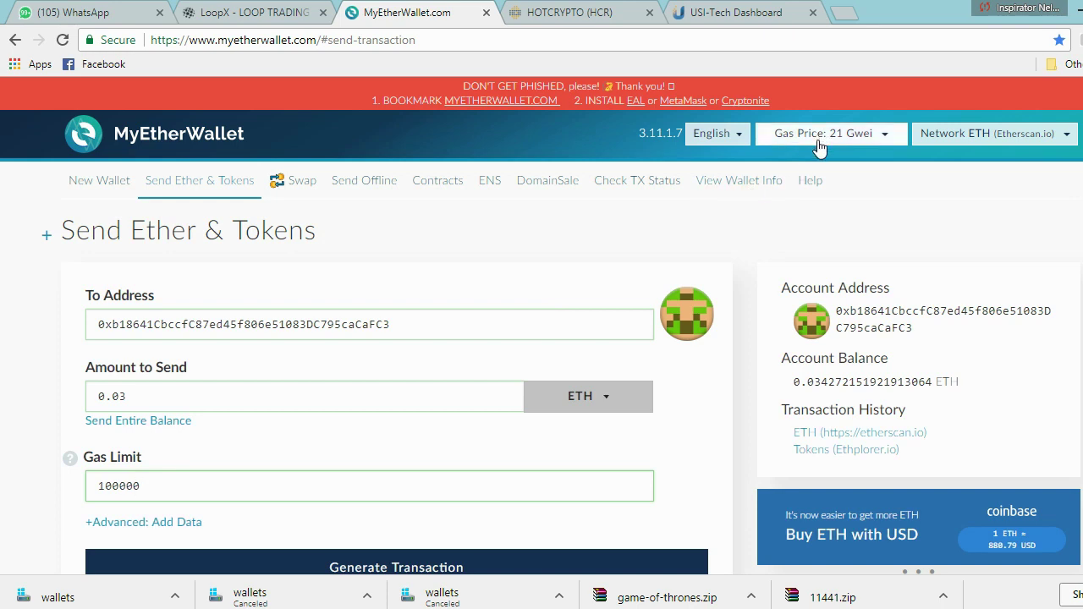
Step: Generate the raw and signed transaction for sending 0.03 ETH
{"action": "scroll", "coordinate": [257, 464], "scroll_direction": "down", "scroll_amount": 1}
{"action": "scroll", "coordinate": [258, 465], "scroll_direction": "down", "scroll_amount": 1}
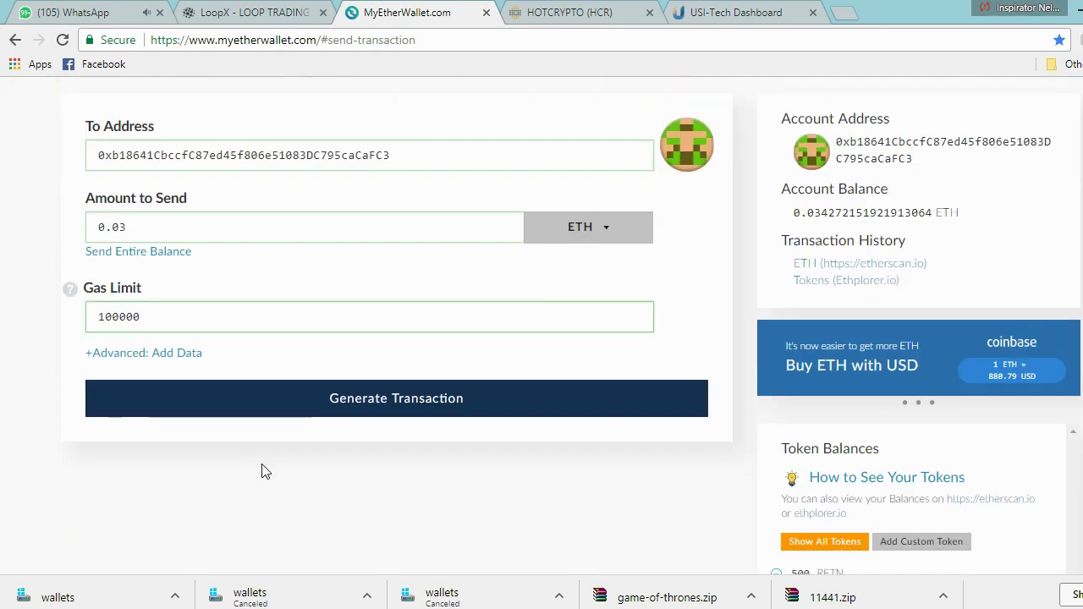
{"action": "left_click", "coordinate": [360, 412]}
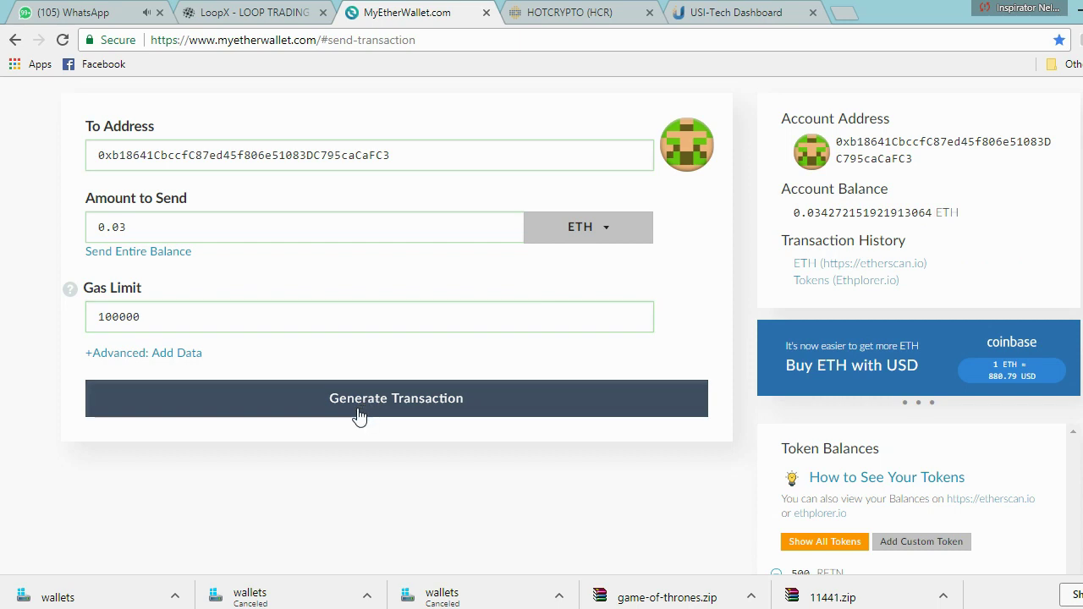
{"action": "left_click", "coordinate": [420, 411]}
{"action": "scroll", "coordinate": [447, 418], "scroll_direction": "down", "scroll_amount": 2}
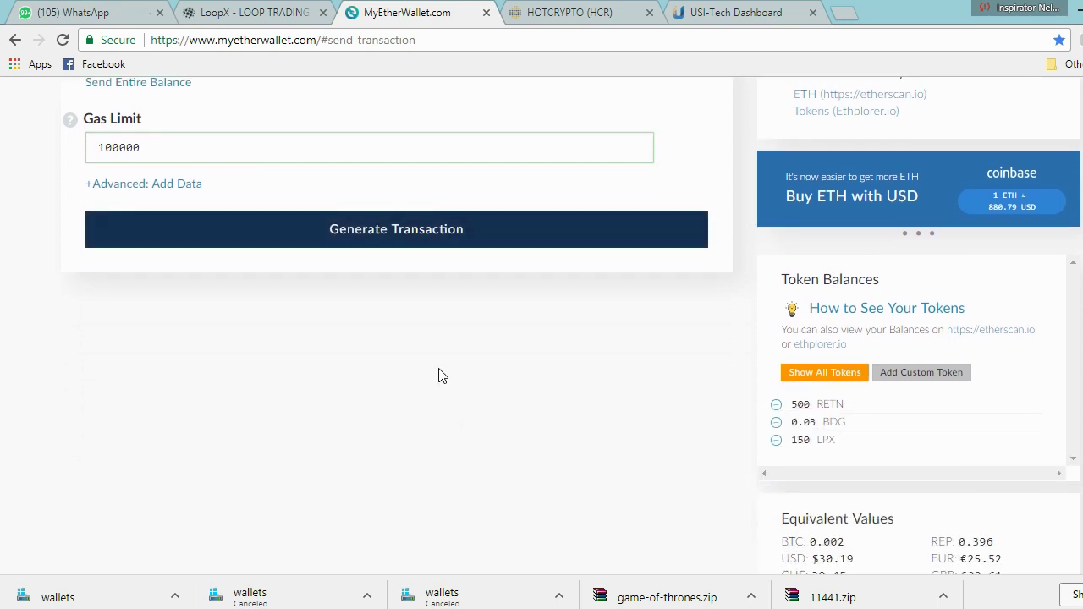
{"action": "left_click", "coordinate": [430, 233]}
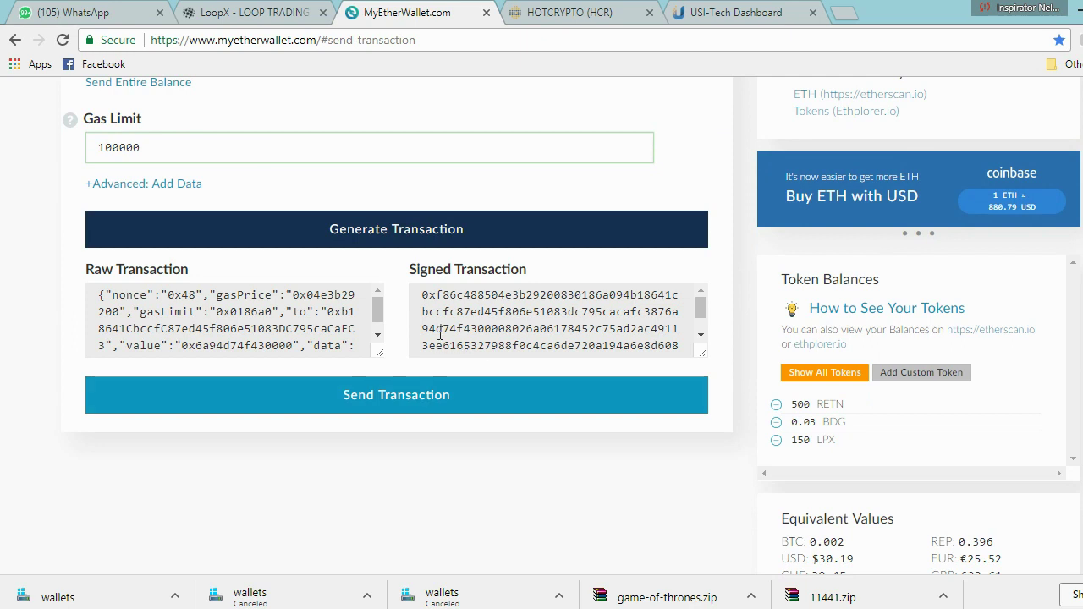
Step: Open the send confirmation and review its 0.03 ETH amount and 0.0021 ETH max fee
{"action": "left_click", "coordinate": [396, 411]}
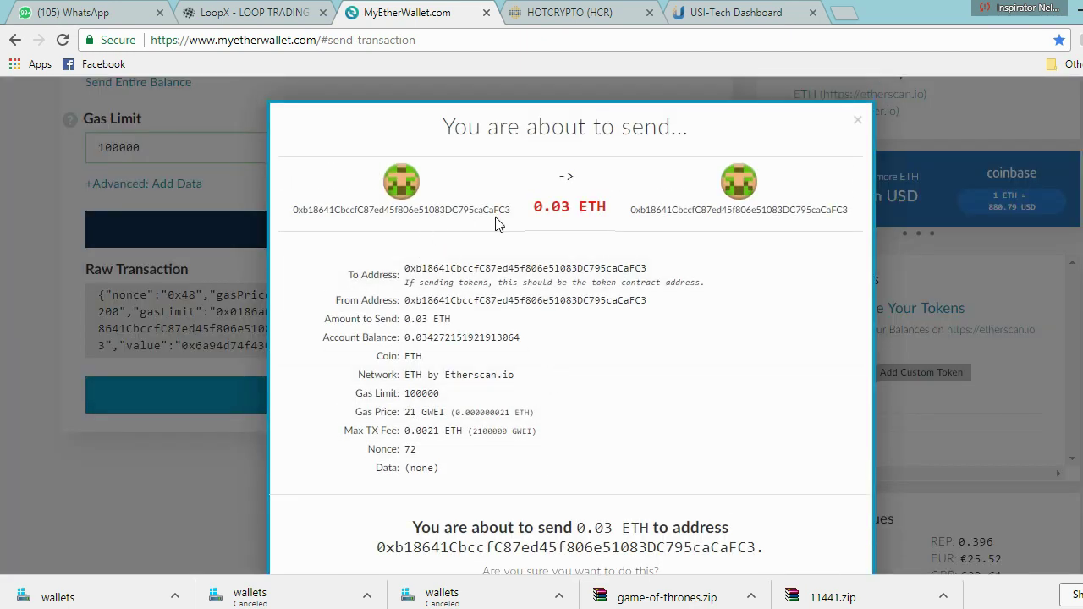
{"action": "scroll", "coordinate": [501, 229], "scroll_direction": "down", "scroll_amount": 1}
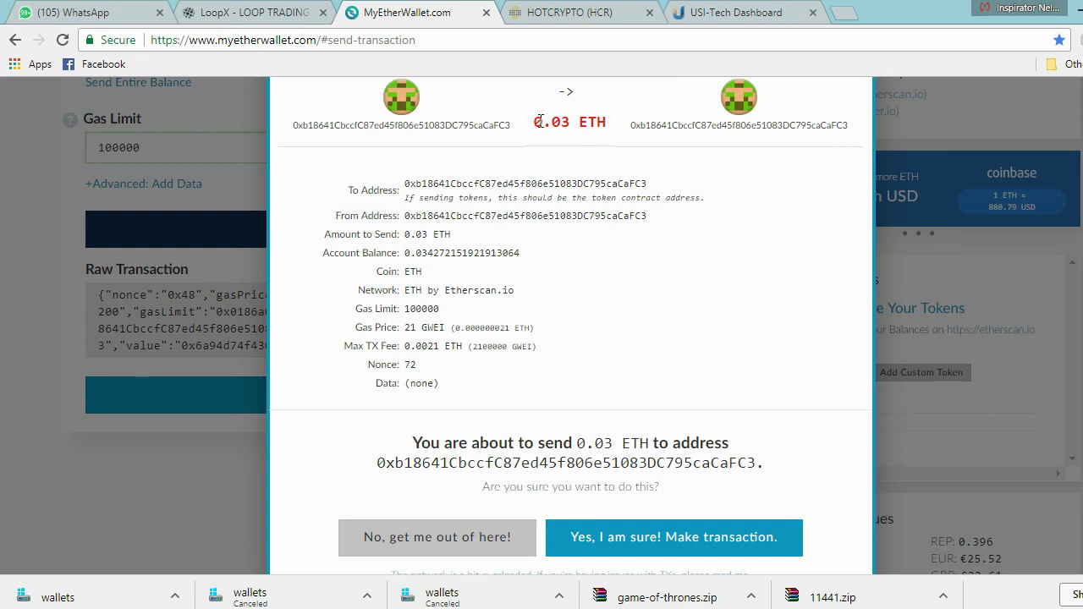
{"action": "scroll", "coordinate": [668, 245], "scroll_direction": "down", "scroll_amount": 1}
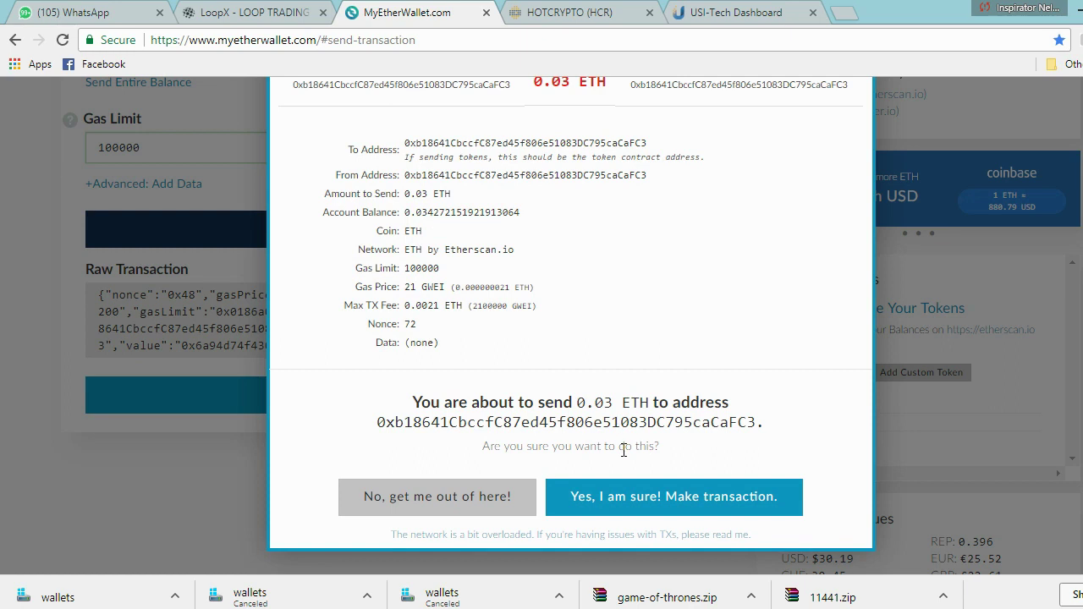
{"action": "scroll", "coordinate": [689, 230], "scroll_direction": "up", "scroll_amount": 3}
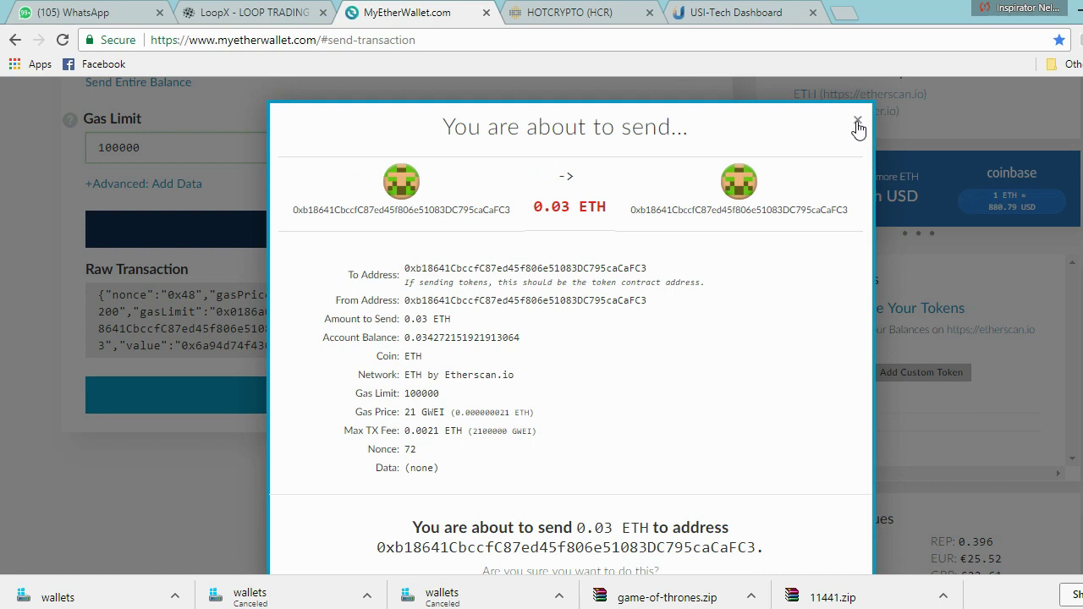
{"action": "left_click", "coordinate": [857, 122]}
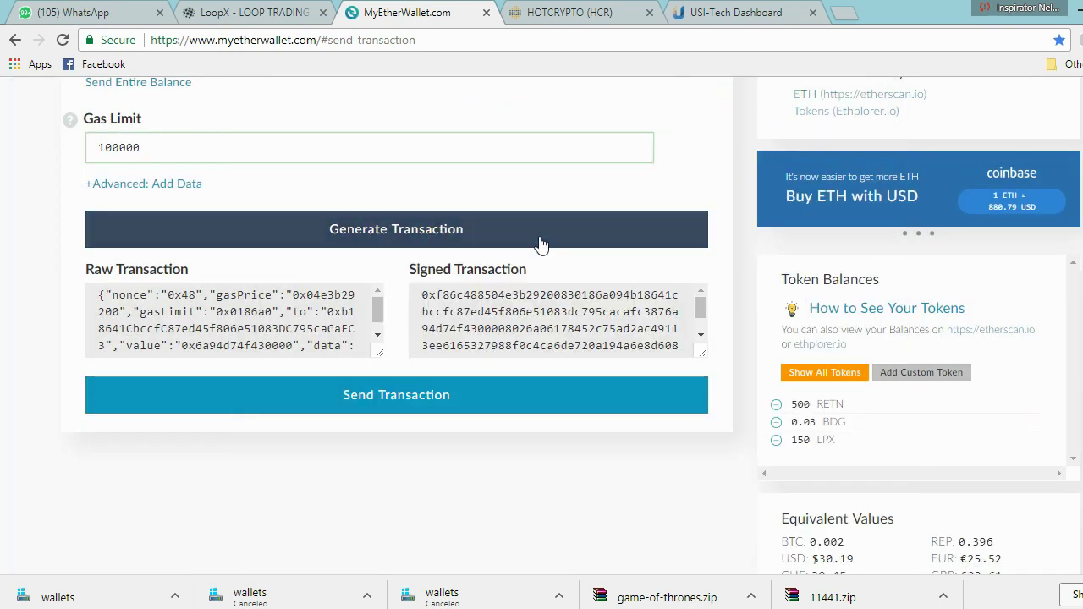
{"action": "scroll", "coordinate": [604, 194], "scroll_direction": "up", "scroll_amount": 2}
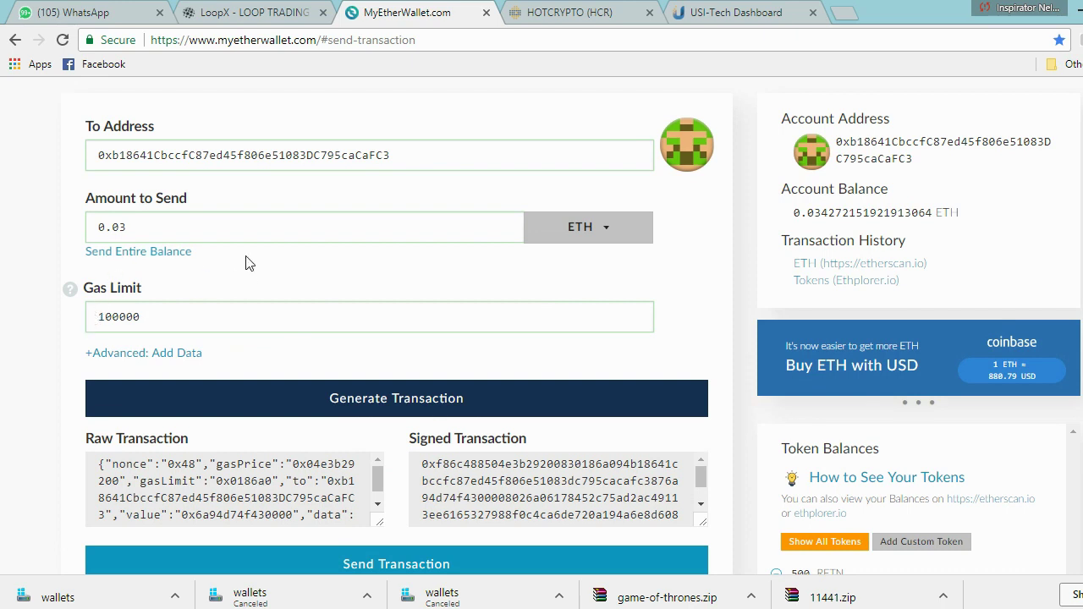
{"action": "scroll", "coordinate": [327, 345], "scroll_direction": "down", "scroll_amount": 2}
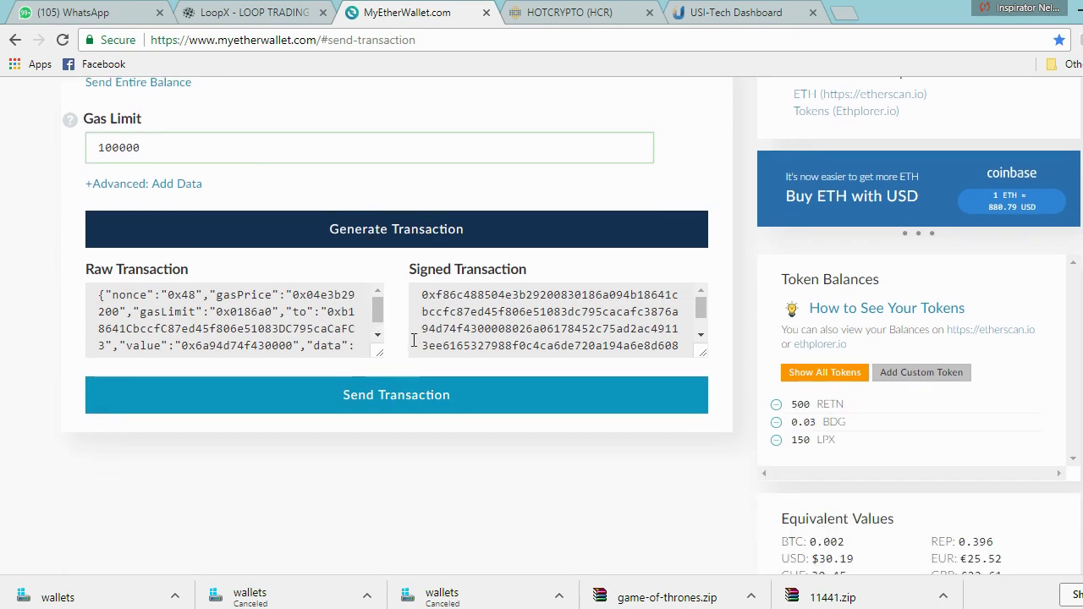
{"action": "scroll", "coordinate": [475, 436], "scroll_direction": "down", "scroll_amount": 3}
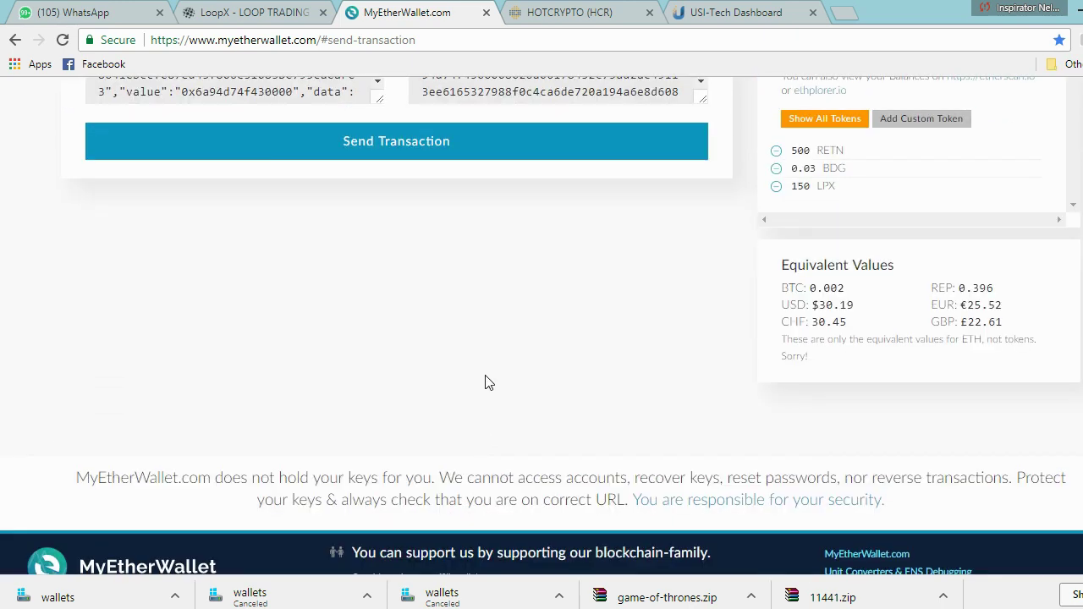
{"action": "scroll", "coordinate": [486, 382], "scroll_direction": "up", "scroll_amount": 3}
{"action": "scroll", "coordinate": [503, 194], "scroll_direction": "up", "scroll_amount": 2}
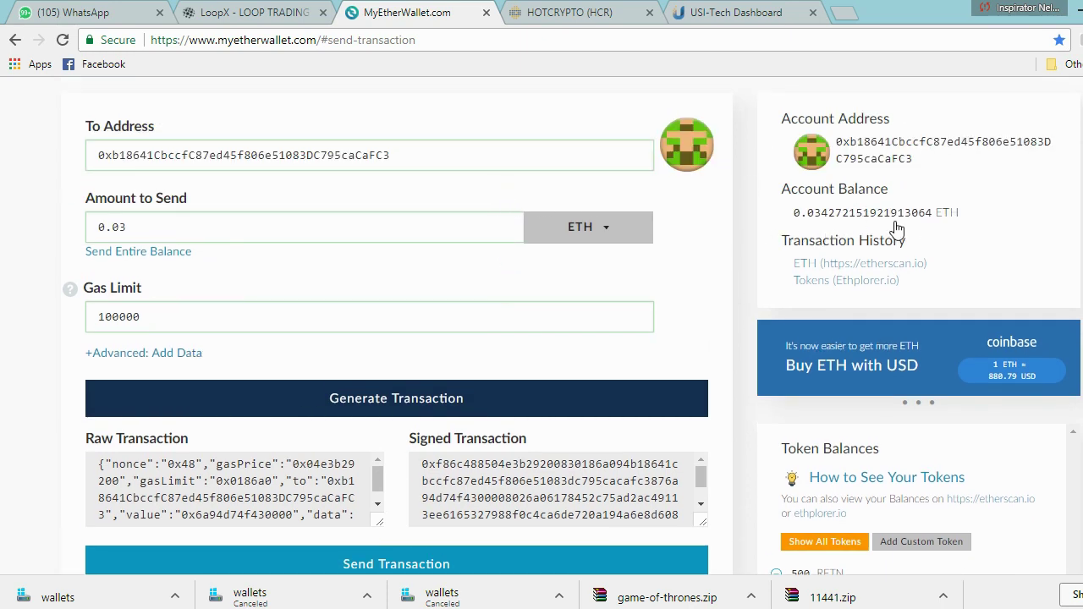
{"action": "scroll", "coordinate": [923, 249], "scroll_direction": "down", "scroll_amount": 1}
{"action": "scroll", "coordinate": [885, 350], "scroll_direction": "down", "scroll_amount": 2}
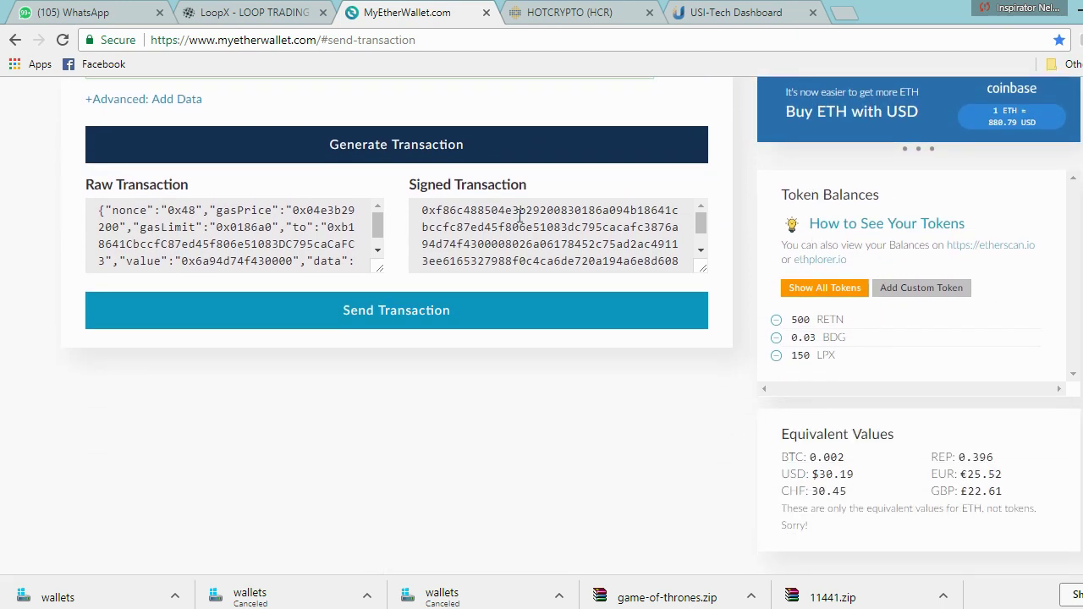
{"action": "scroll", "coordinate": [464, 308], "scroll_direction": "up", "scroll_amount": 1}
{"action": "scroll", "coordinate": [464, 308], "scroll_direction": "up", "scroll_amount": 4}
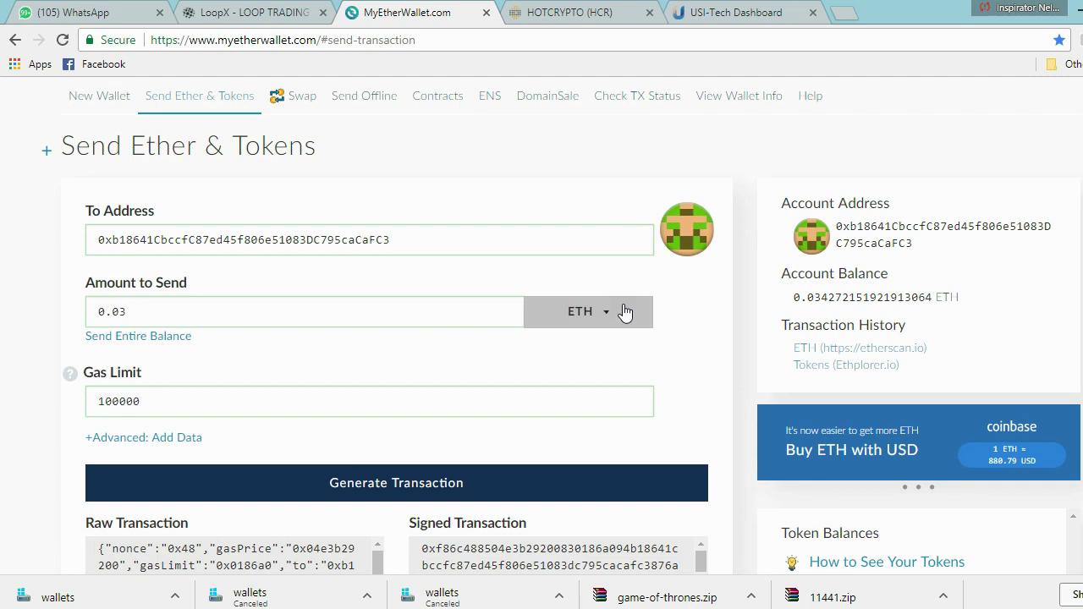
{"action": "left_click", "coordinate": [624, 313]}
{"action": "left_click", "coordinate": [624, 317]}
{"action": "scroll", "coordinate": [677, 326], "scroll_direction": "down", "scroll_amount": 2}
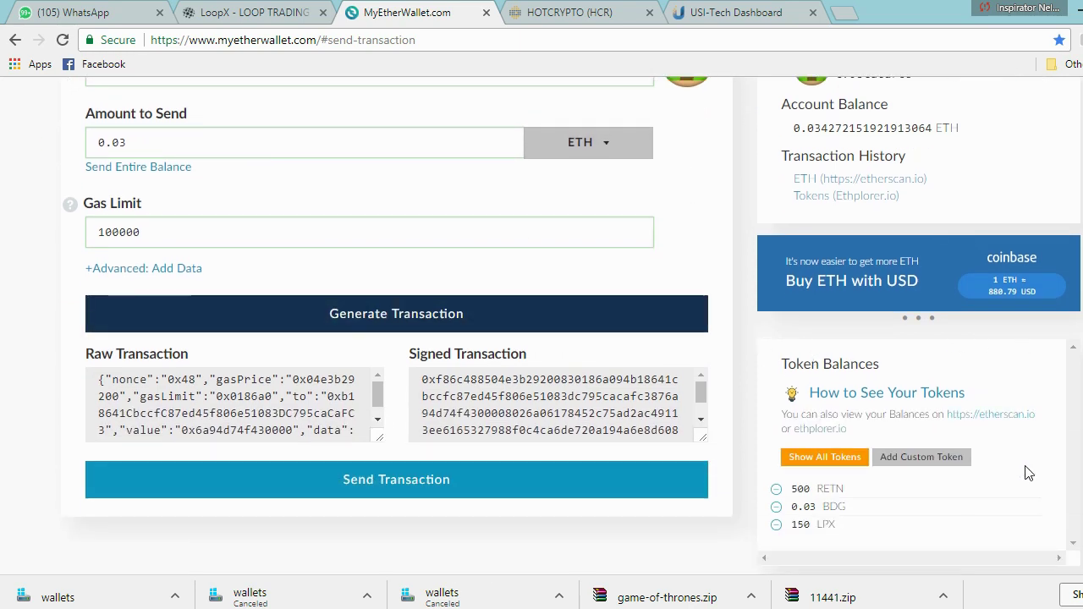
{"action": "scroll", "coordinate": [906, 483], "scroll_direction": "down", "scroll_amount": 1}
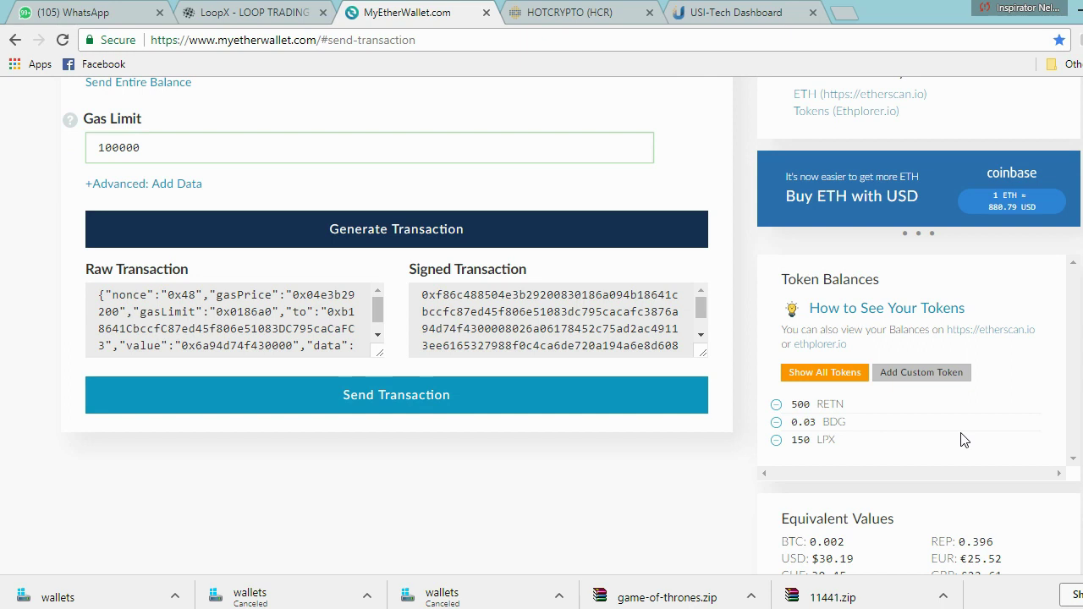
{"action": "scroll", "coordinate": [880, 449], "scroll_direction": "down", "scroll_amount": 2}
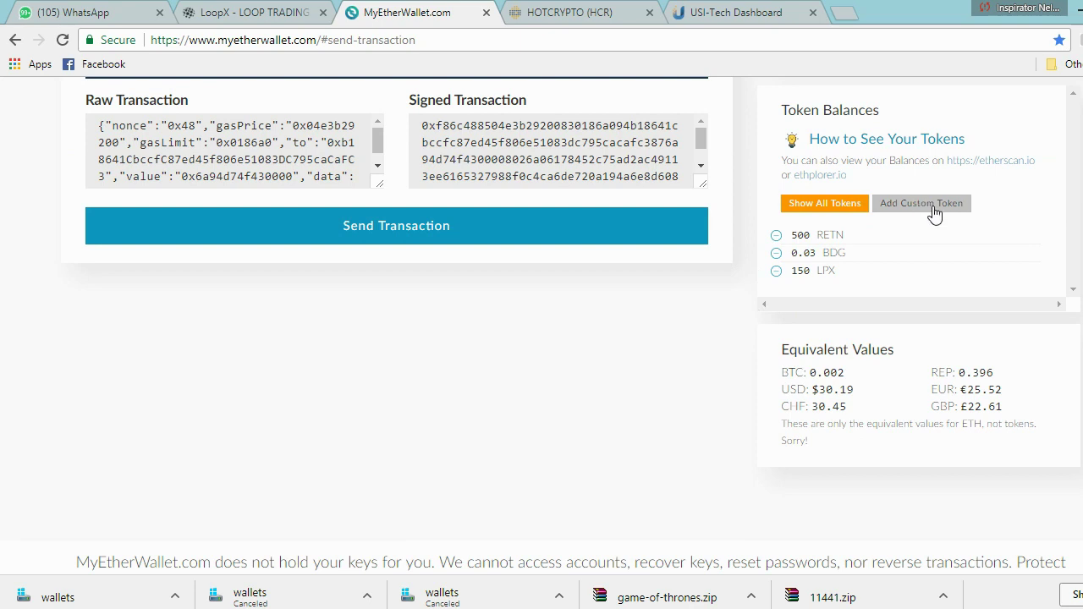
{"action": "scroll", "coordinate": [779, 319], "scroll_direction": "up", "scroll_amount": 2}
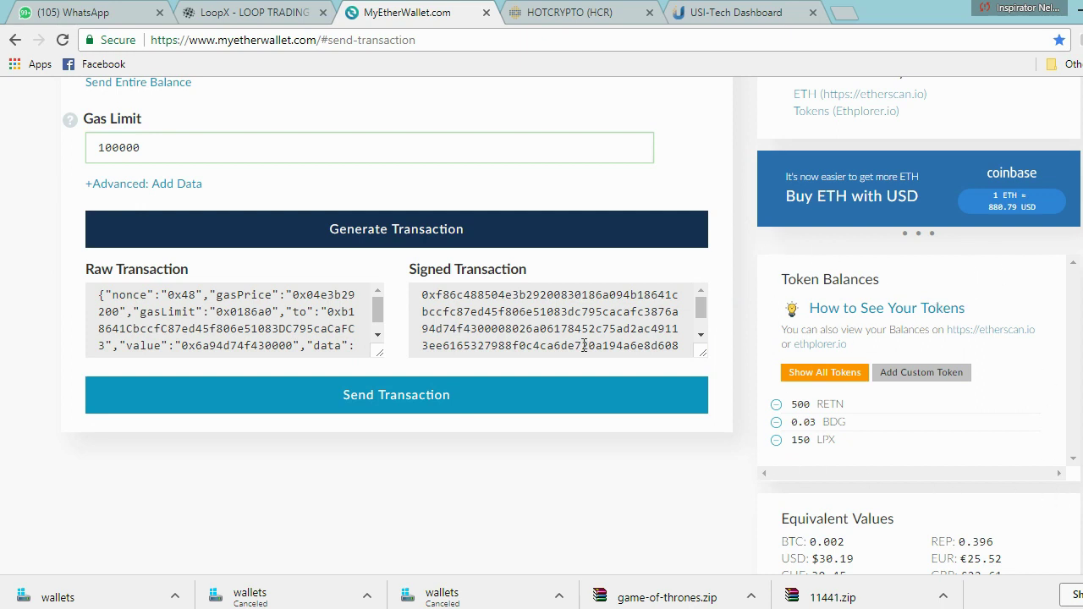
{"action": "scroll", "coordinate": [583, 343], "scroll_direction": "up", "scroll_amount": 3}
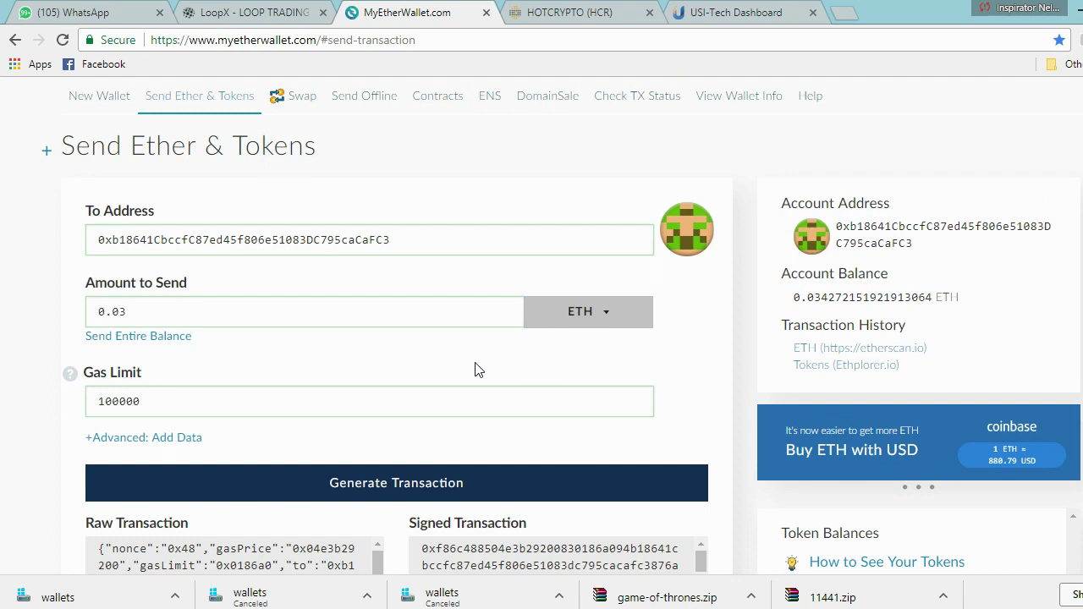